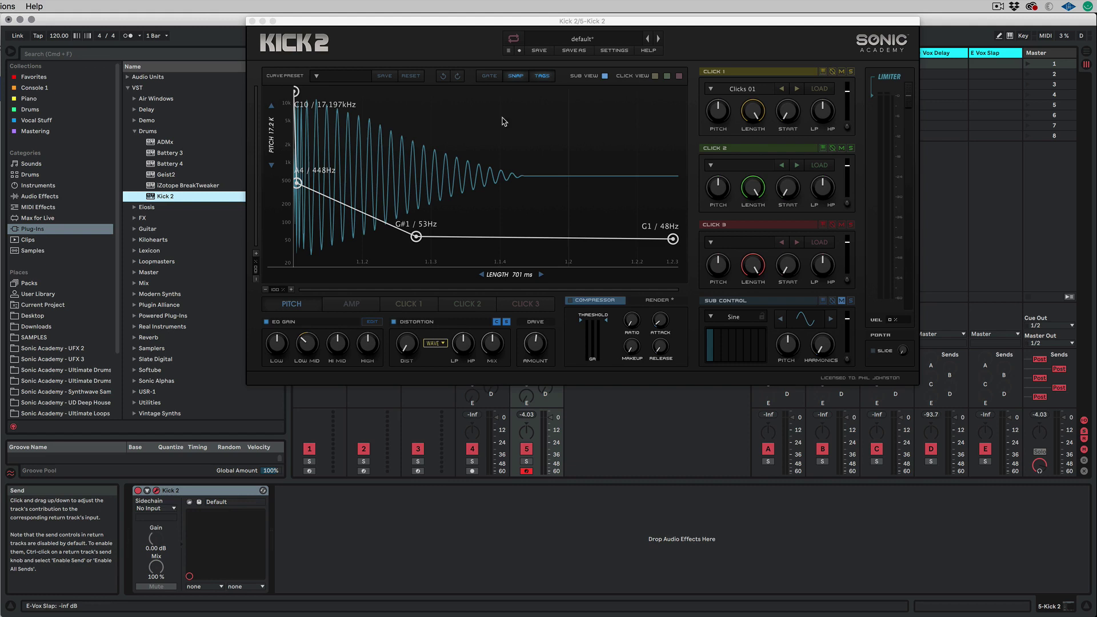
# Enlarge the Kick 2 interface to 150%, then 200%, moving the window left to fit
pyautogui.moveTo(488, 23); pyautogui.dragTo(472, 20)
pyautogui.click(490, 48)
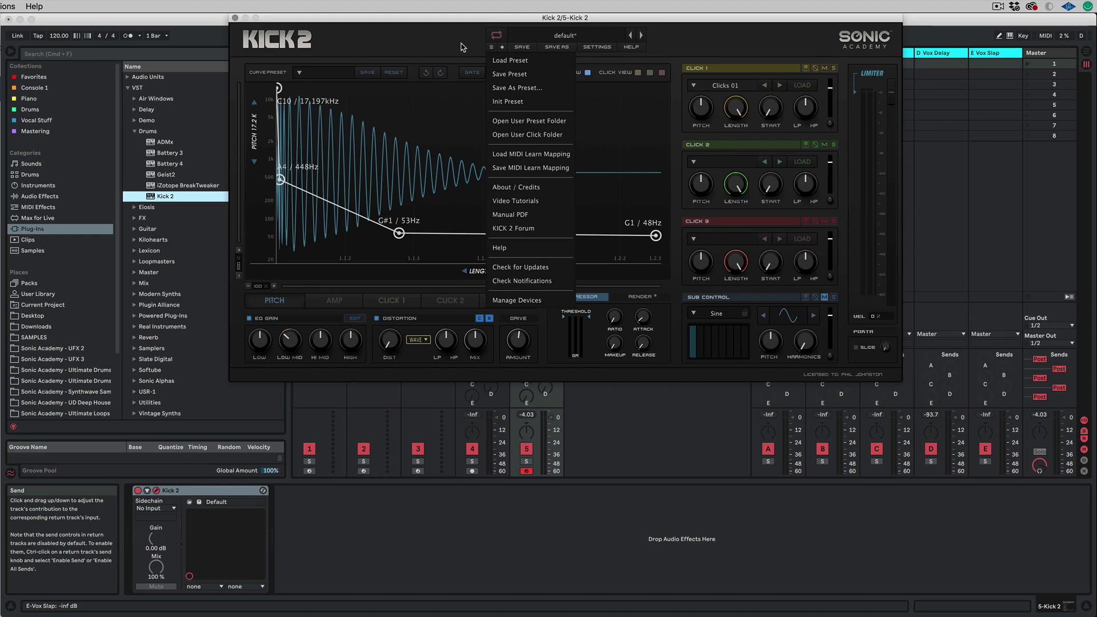
pyautogui.click(463, 47)
pyautogui.click(598, 47)
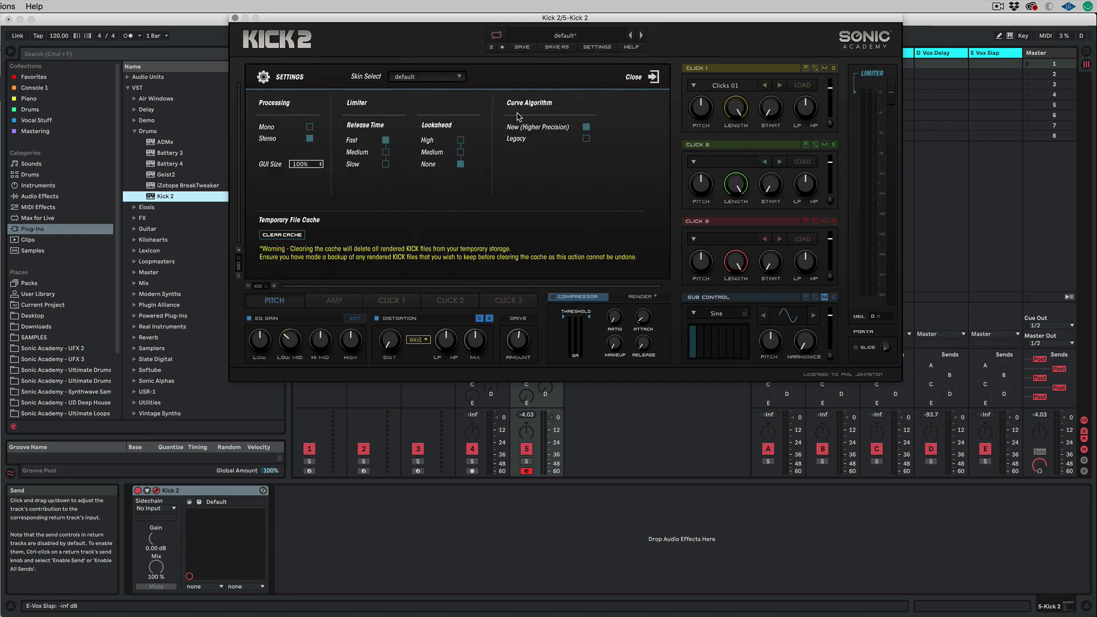
pyautogui.click(319, 167)
pyautogui.click(310, 200)
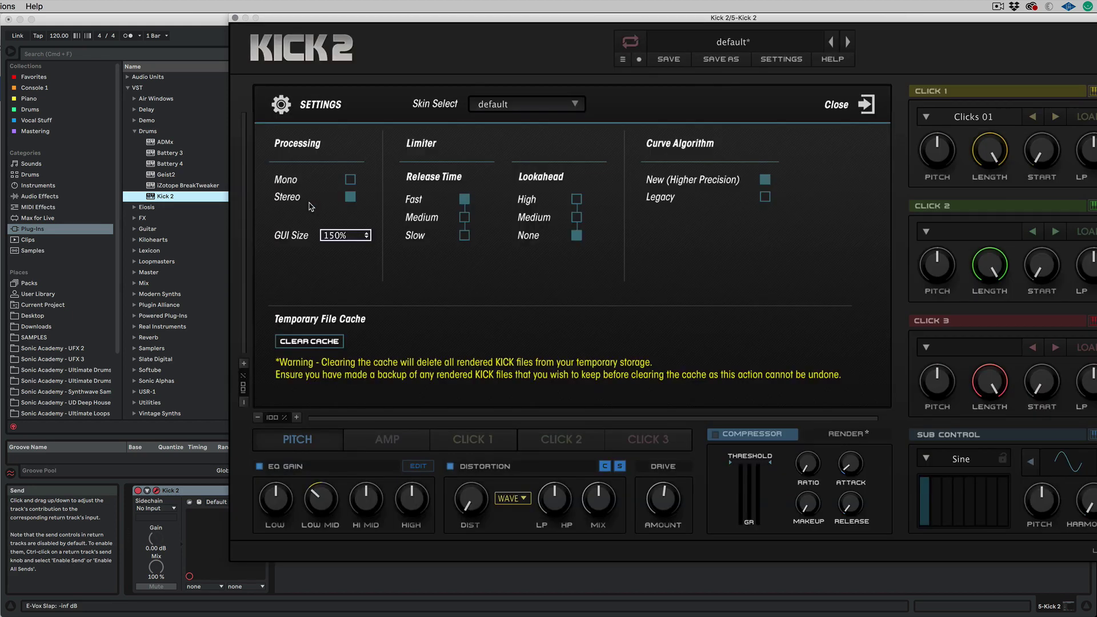
pyautogui.moveTo(684, 22); pyautogui.dragTo(588, 16)
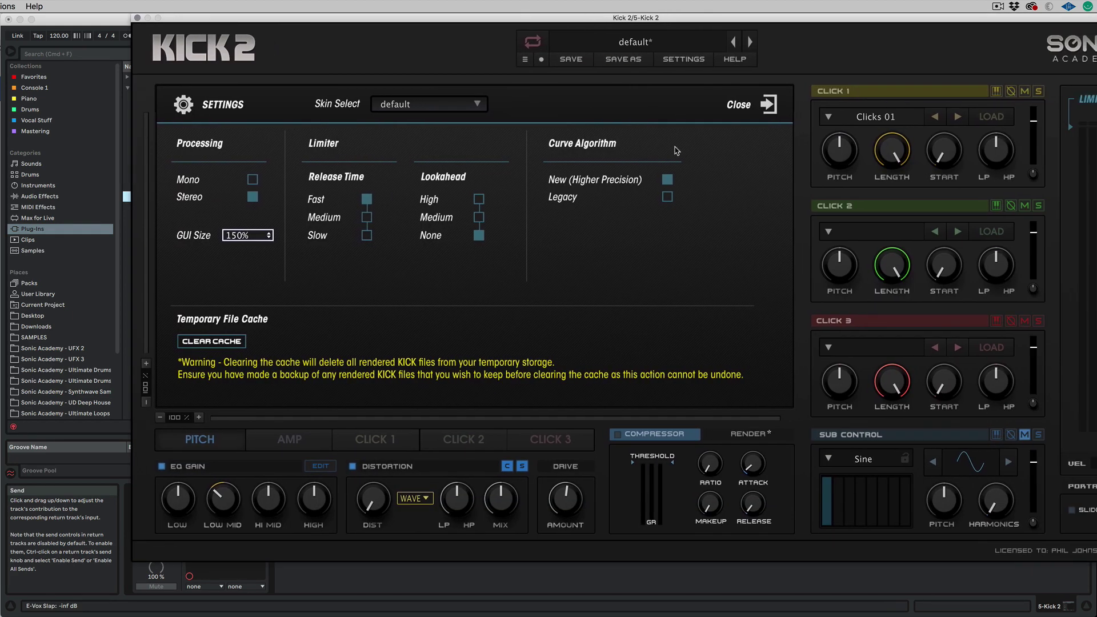
pyautogui.click(769, 104)
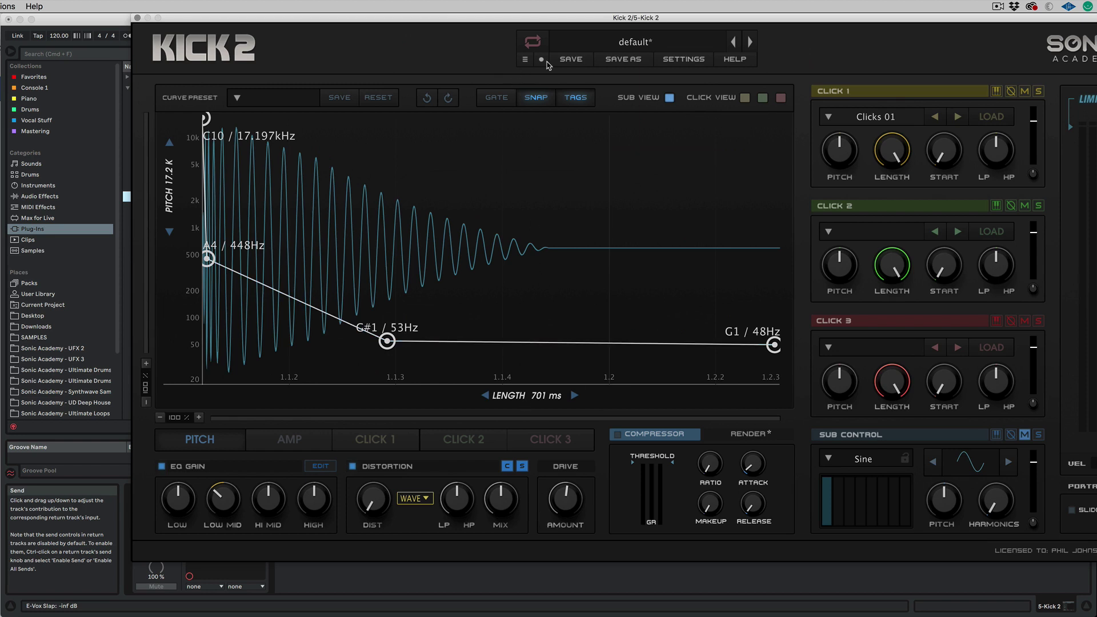
pyautogui.click(681, 62)
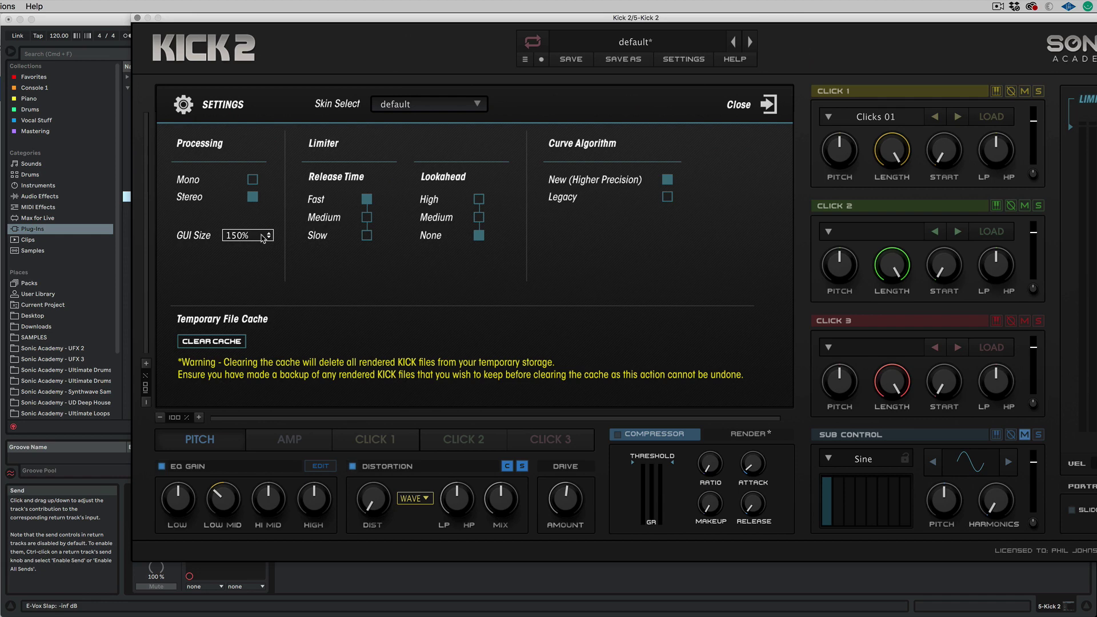
pyautogui.click(262, 236)
pyautogui.click(249, 311)
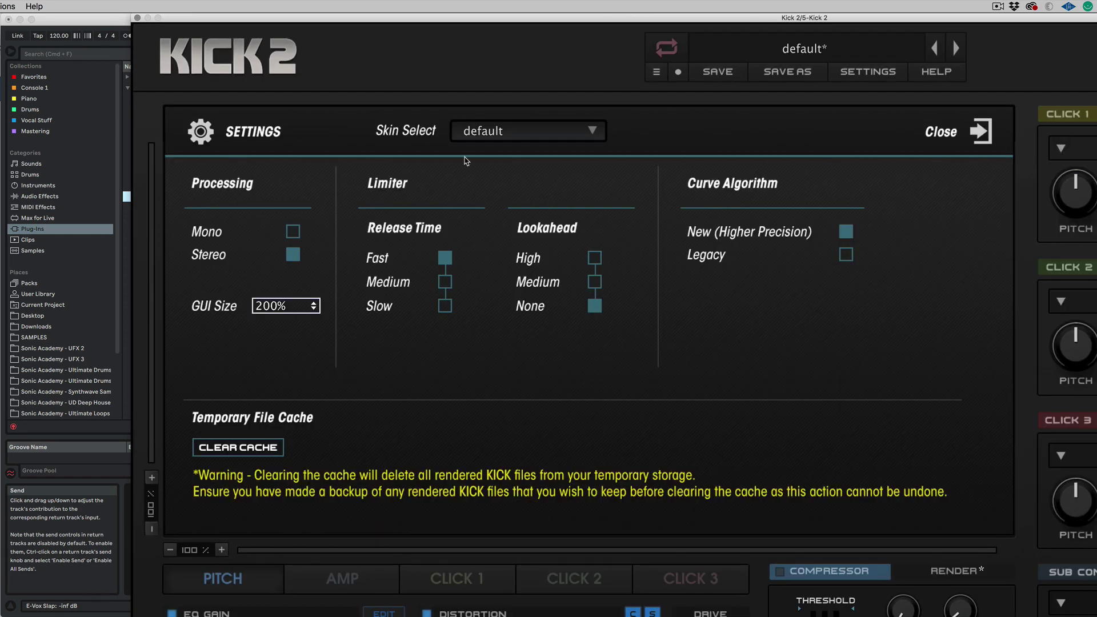
pyautogui.moveTo(466, 21); pyautogui.dragTo(323, 17)
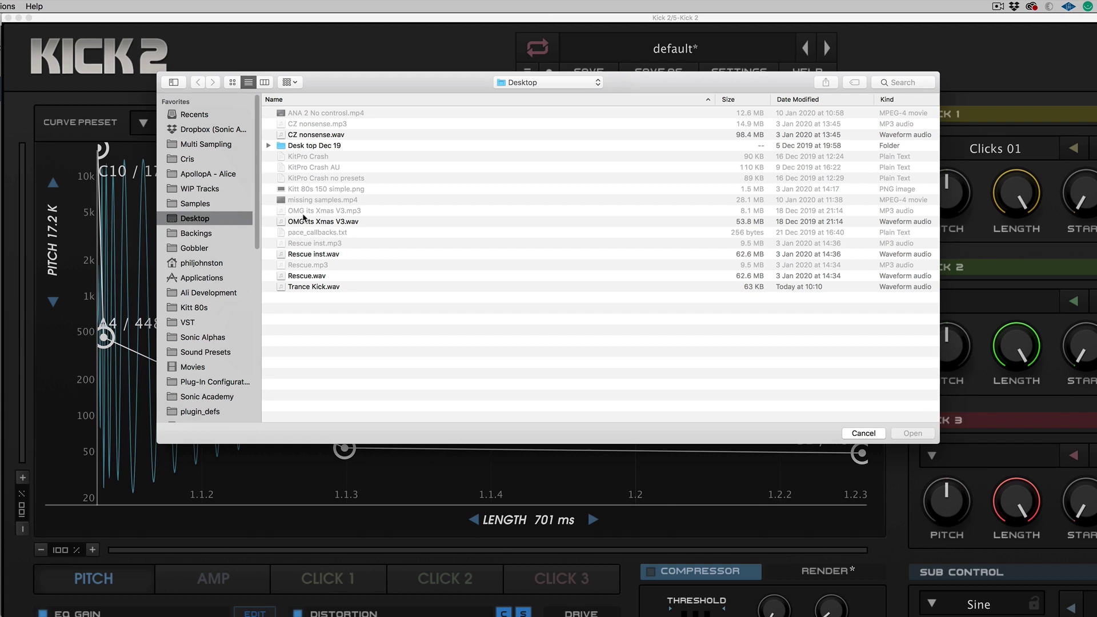
# Load Trance Kick.wav into Click 1 at full level and overlay its waveform on the pitch curve
pyautogui.click(314, 287)
pyautogui.click(912, 434)
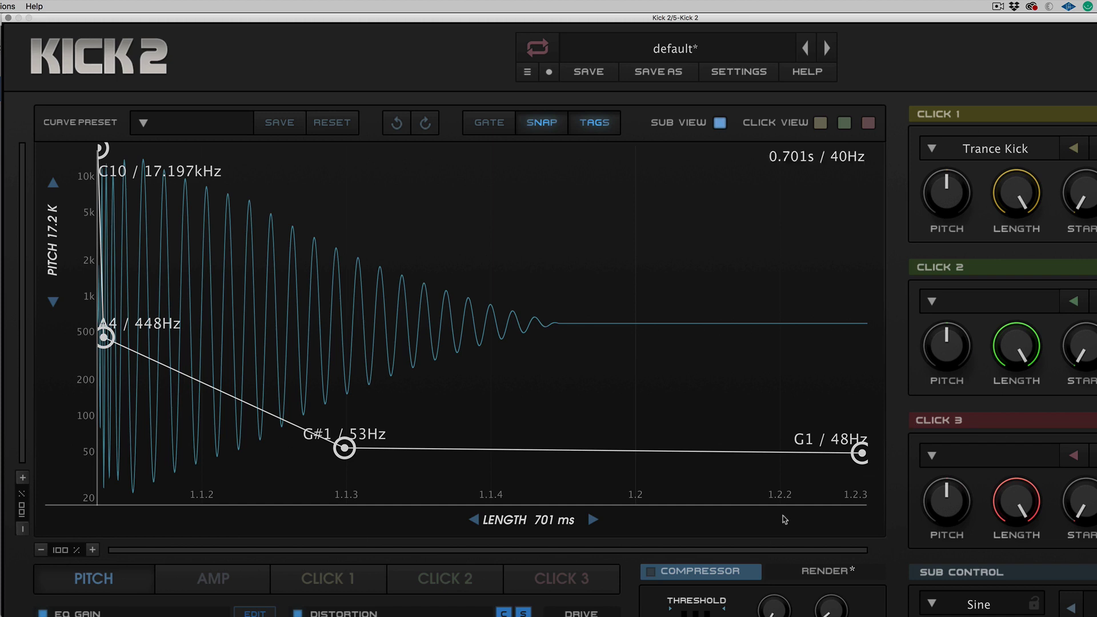
pyautogui.click(354, 572)
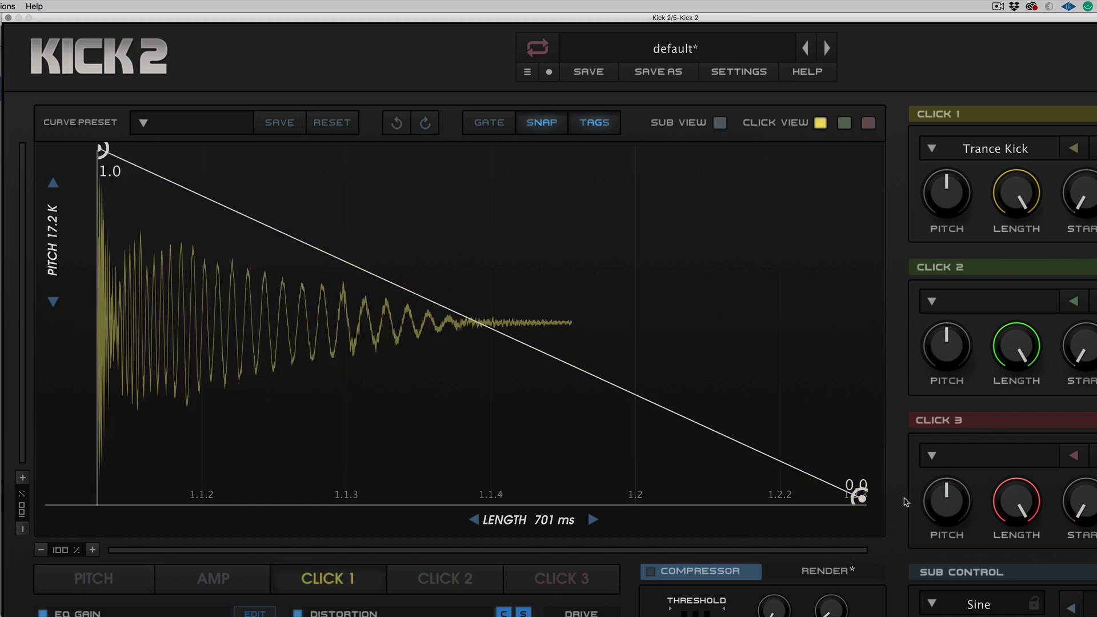
pyautogui.moveTo(861, 499); pyautogui.dragTo(864, 146)
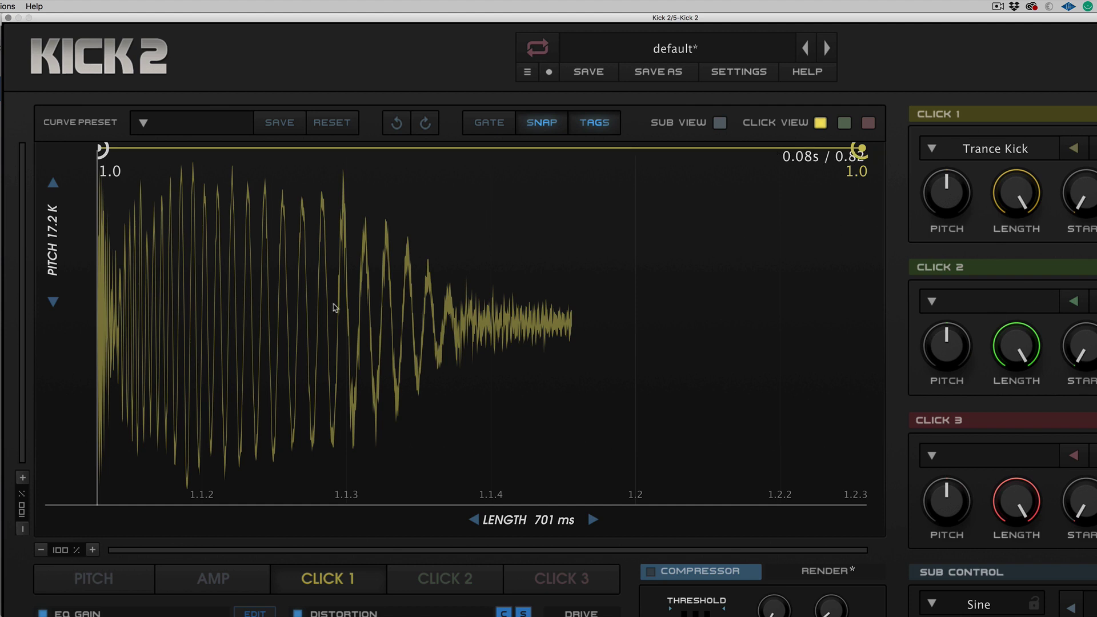
pyautogui.click(138, 580)
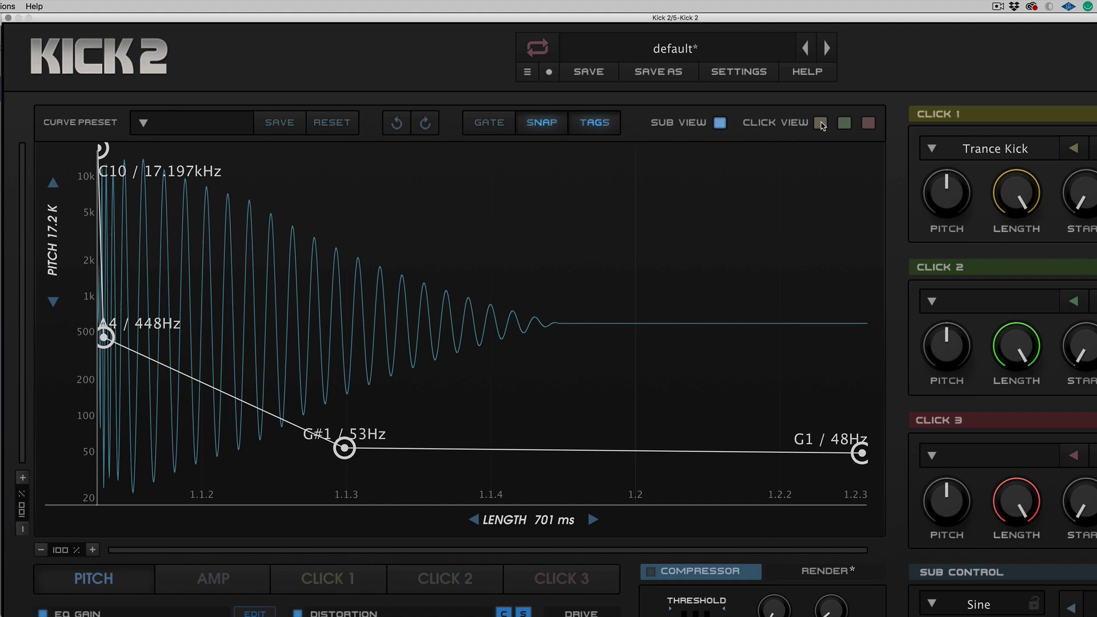
pyautogui.click(821, 123)
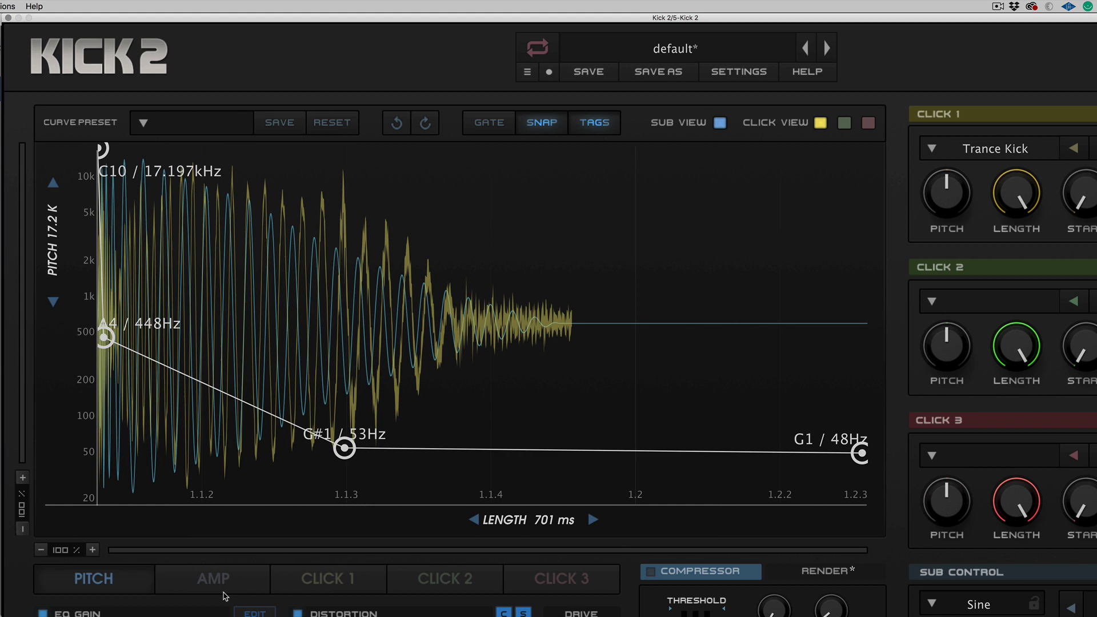
# Add and raise points on the sub's amp envelope tail (0.16) and decay line
pyautogui.click(223, 589)
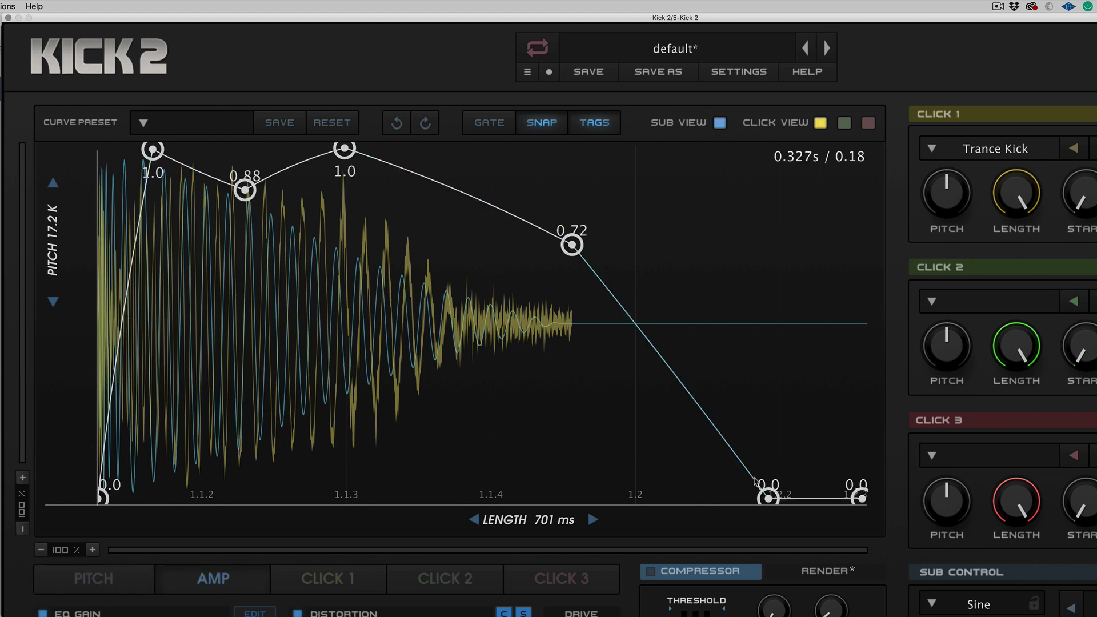
pyautogui.doubleClick(824, 497)
pyautogui.moveTo(769, 498); pyautogui.dragTo(766, 473)
pyautogui.moveTo(732, 433); pyautogui.dragTo(736, 445)
pyautogui.moveTo(572, 245); pyautogui.dragTo(619, 218)
pyautogui.doubleClick(681, 330)
pyautogui.moveTo(682, 330); pyautogui.dragTo(691, 290)
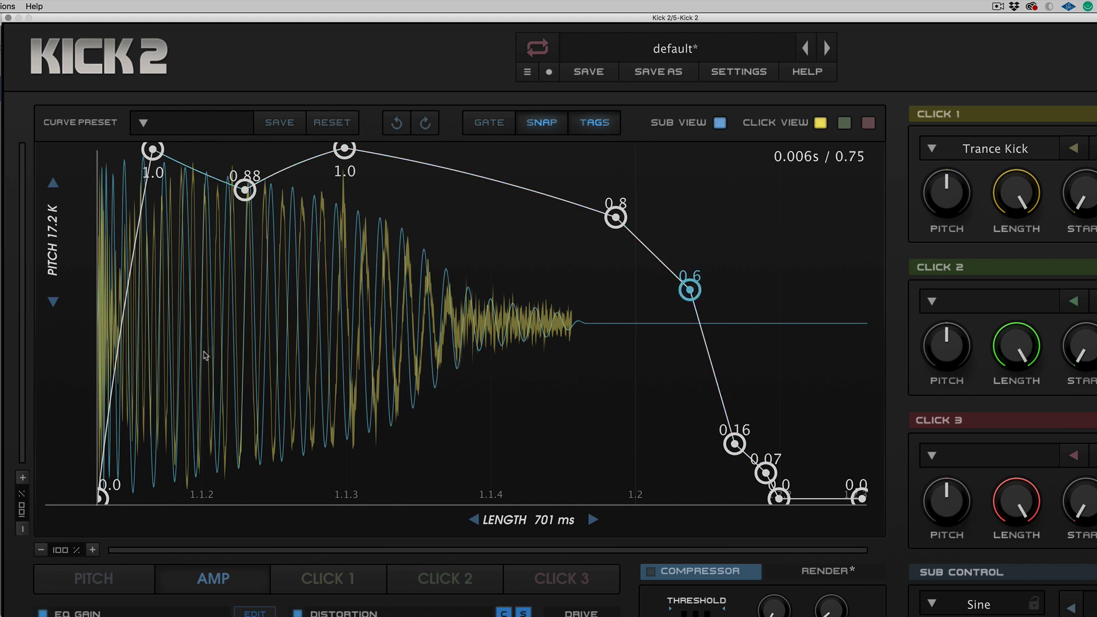
# Set both amp peaks to 0.99 with a 0.33 dip between them, bending the connecting segment
pyautogui.moveTo(153, 149); pyautogui.dragTo(152, 151)
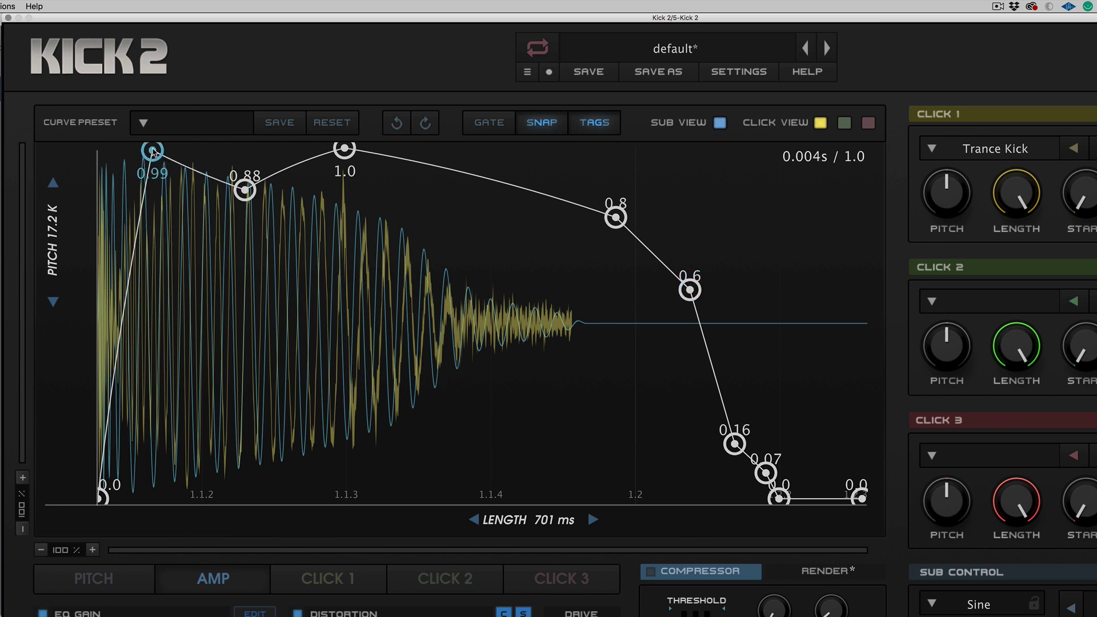
pyautogui.moveTo(251, 189); pyautogui.dragTo(258, 385)
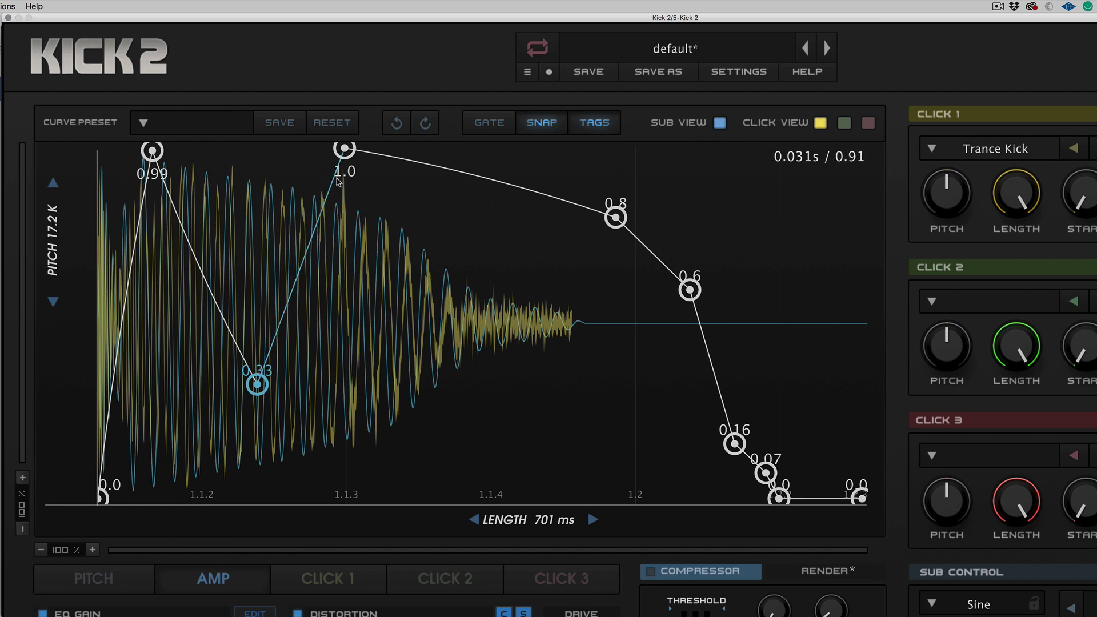
pyautogui.moveTo(394, 163); pyautogui.dragTo(479, 194)
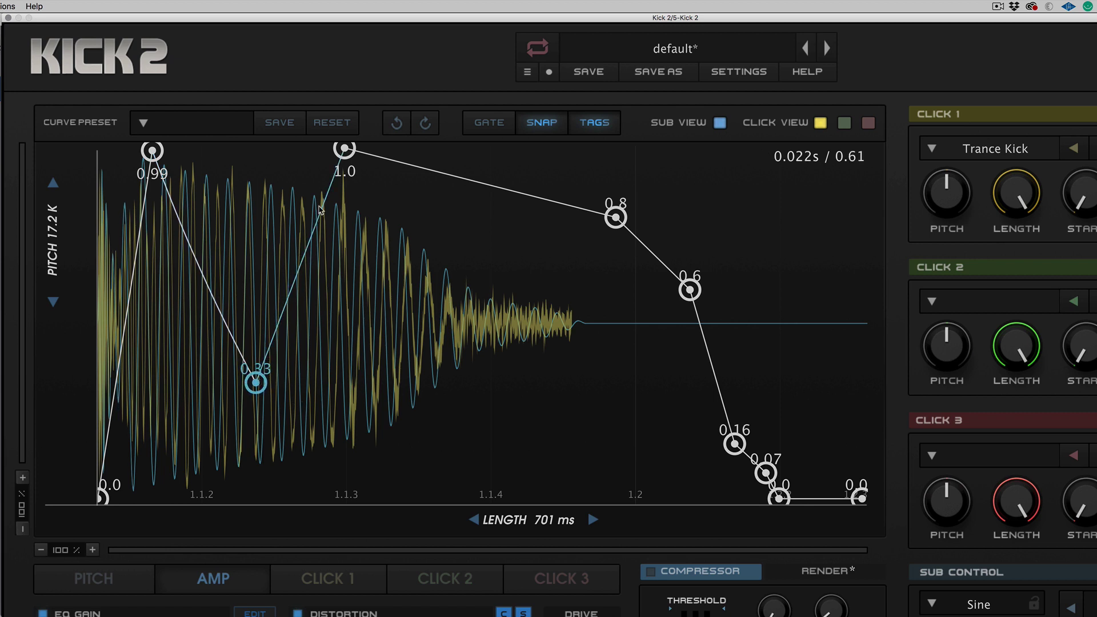
pyautogui.moveTo(345, 150)
pyautogui.mouseDown()
pyautogui.moveTo(349, 169)
pyautogui.moveTo(354, 155)
pyautogui.mouseUp()
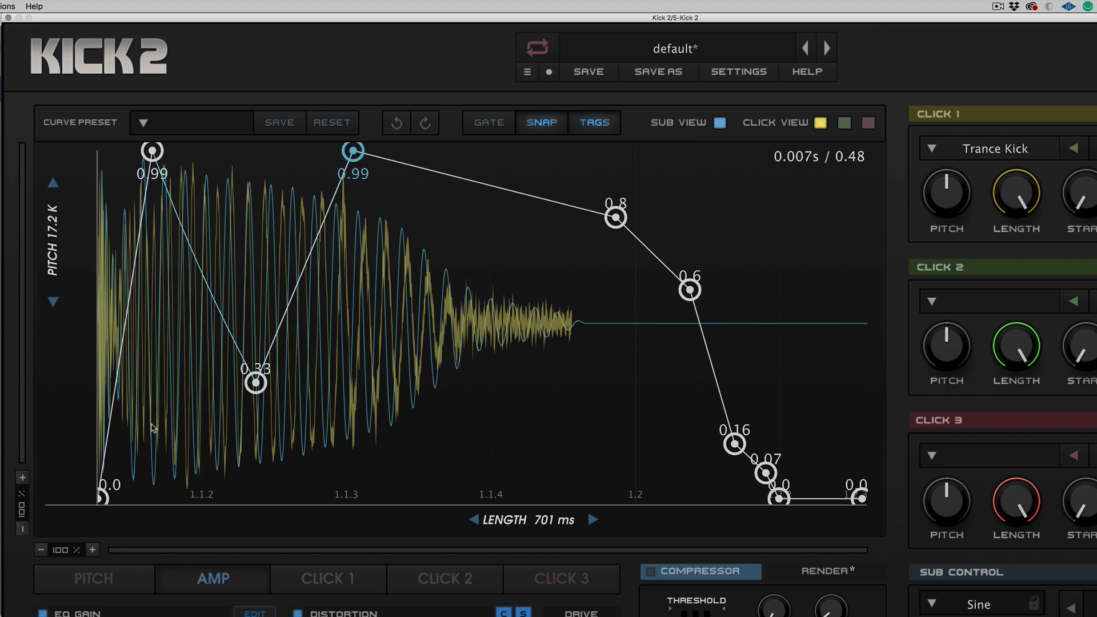
# Start the amp attack at 0.42 and add rising points at 0.83 and 1.0
pyautogui.scroll(5, 67, 548)
pyautogui.hscroll(-2, 194, 542)
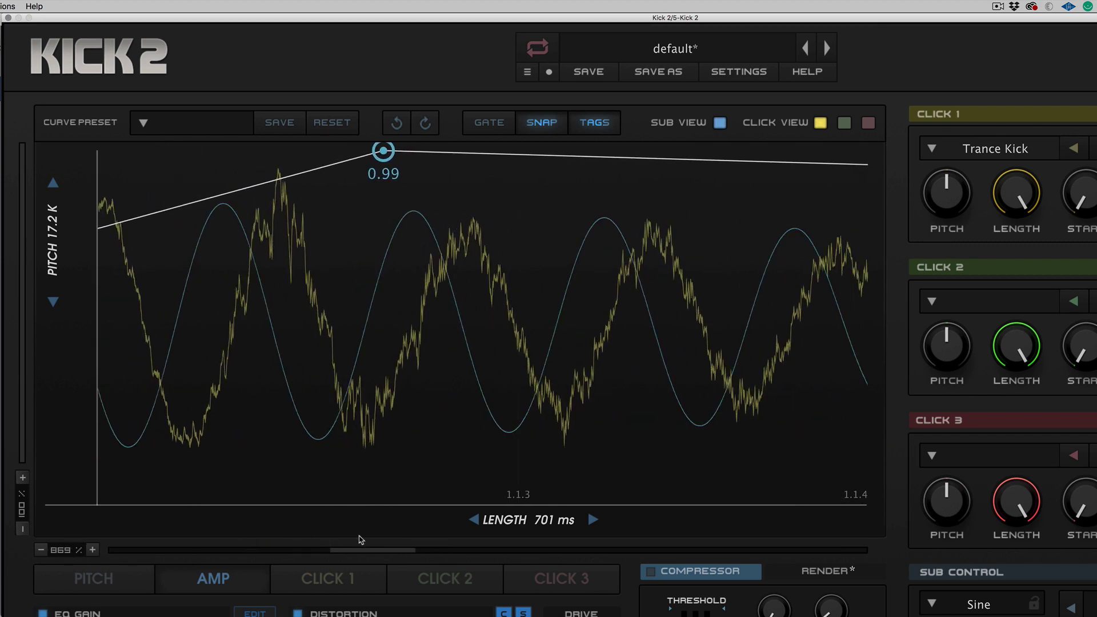
pyautogui.hscroll(-5, 262, 547)
pyautogui.hscroll(-5, 262, 547)
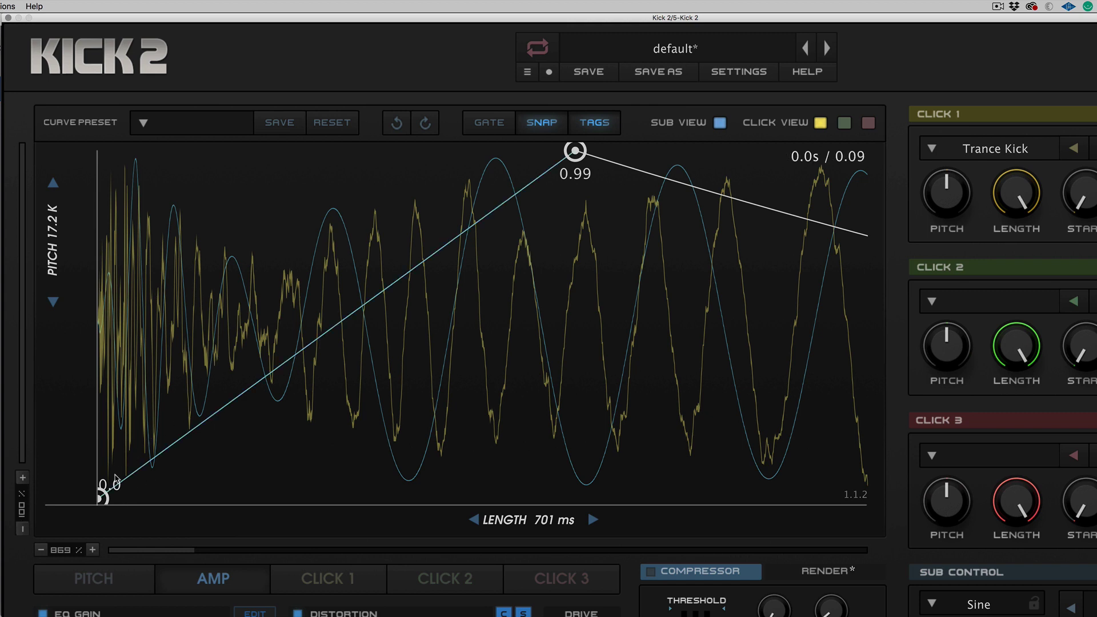
pyautogui.moveTo(116, 479); pyautogui.dragTo(116, 349)
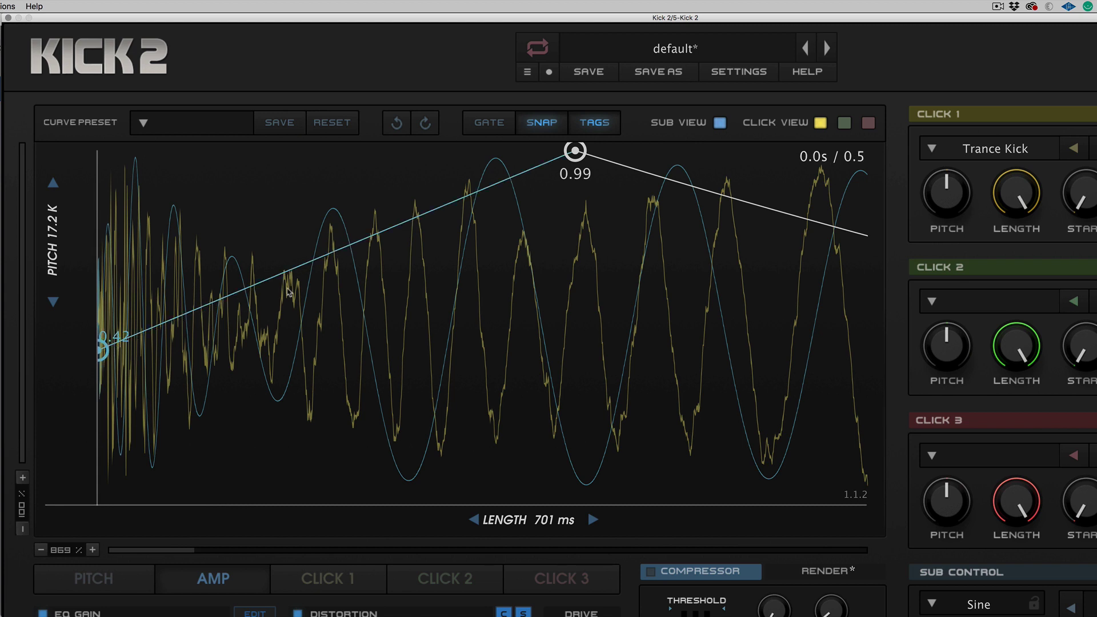
pyautogui.moveTo(330, 256); pyautogui.dragTo(323, 207)
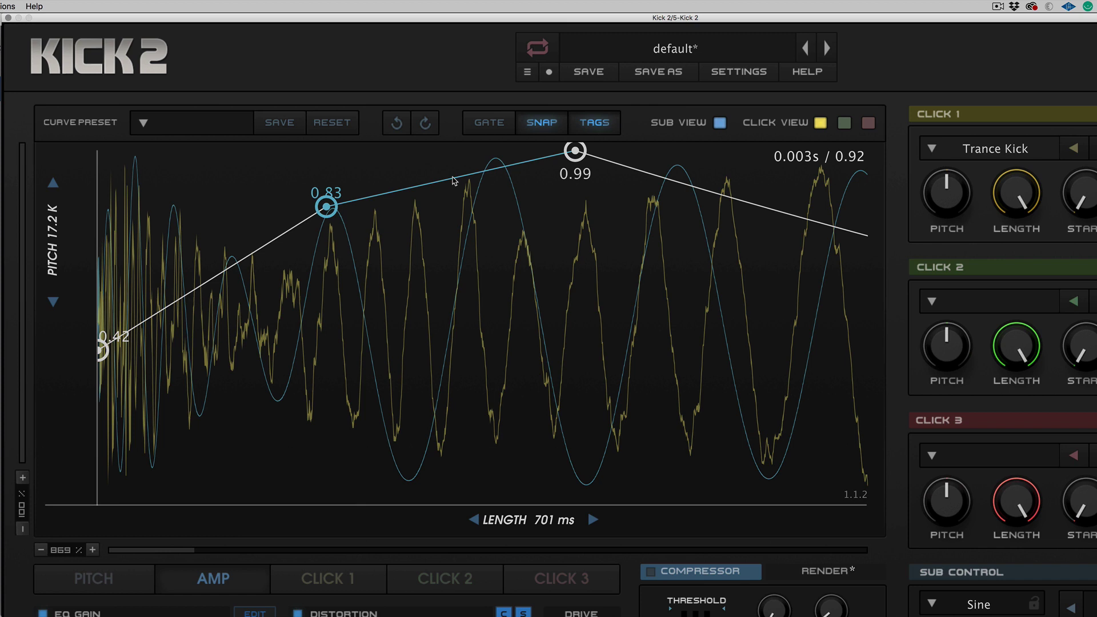
pyautogui.moveTo(454, 181); pyautogui.dragTo(463, 148)
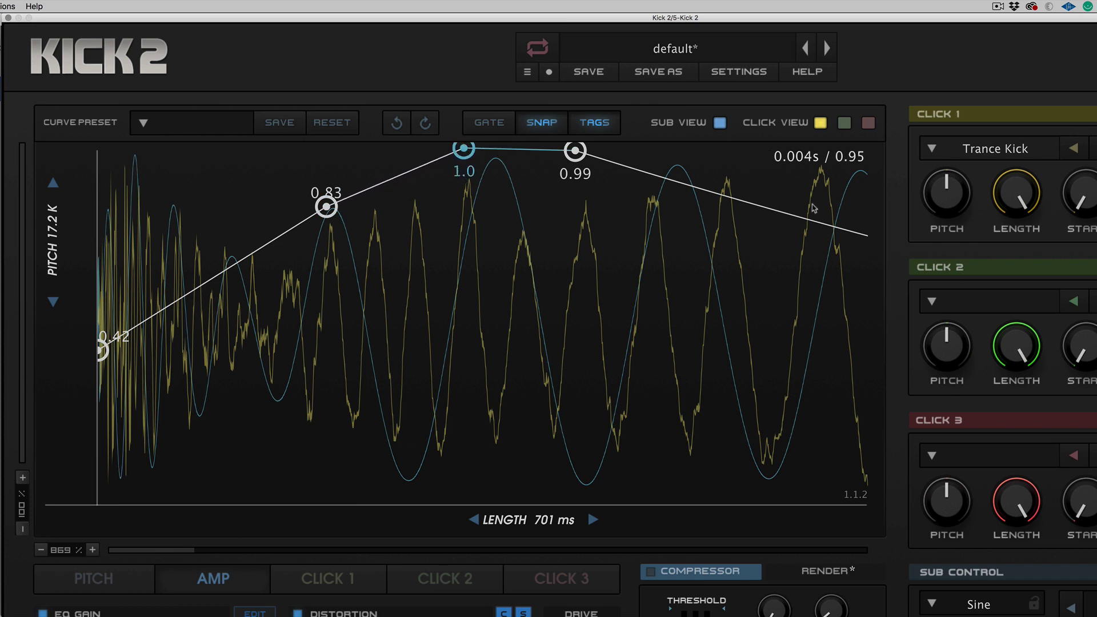
pyautogui.click(75, 552)
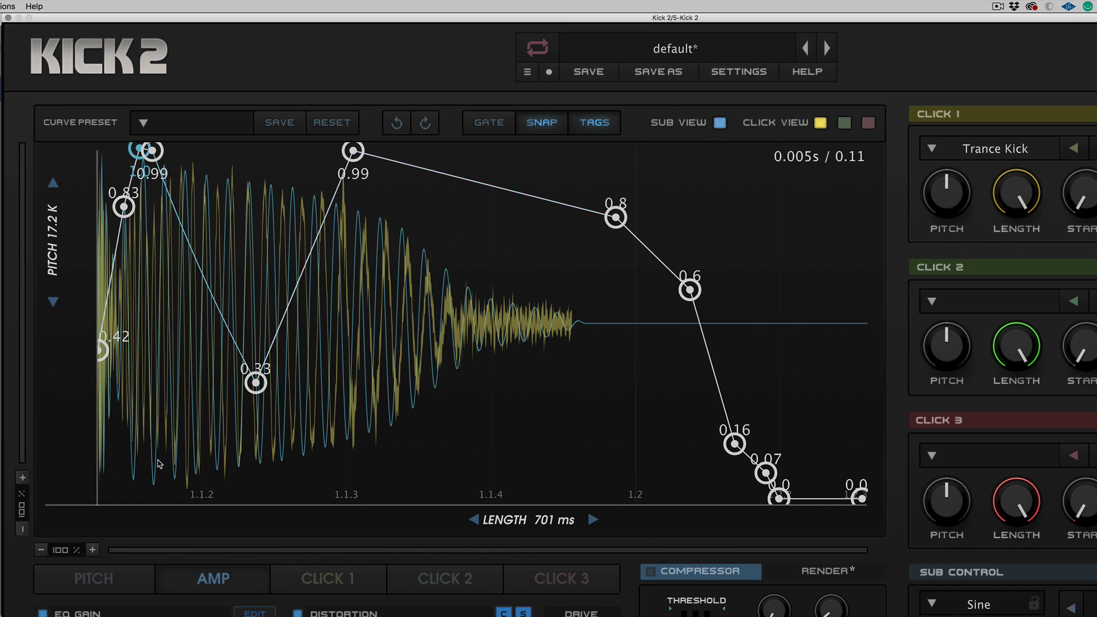
pyautogui.click(110, 577)
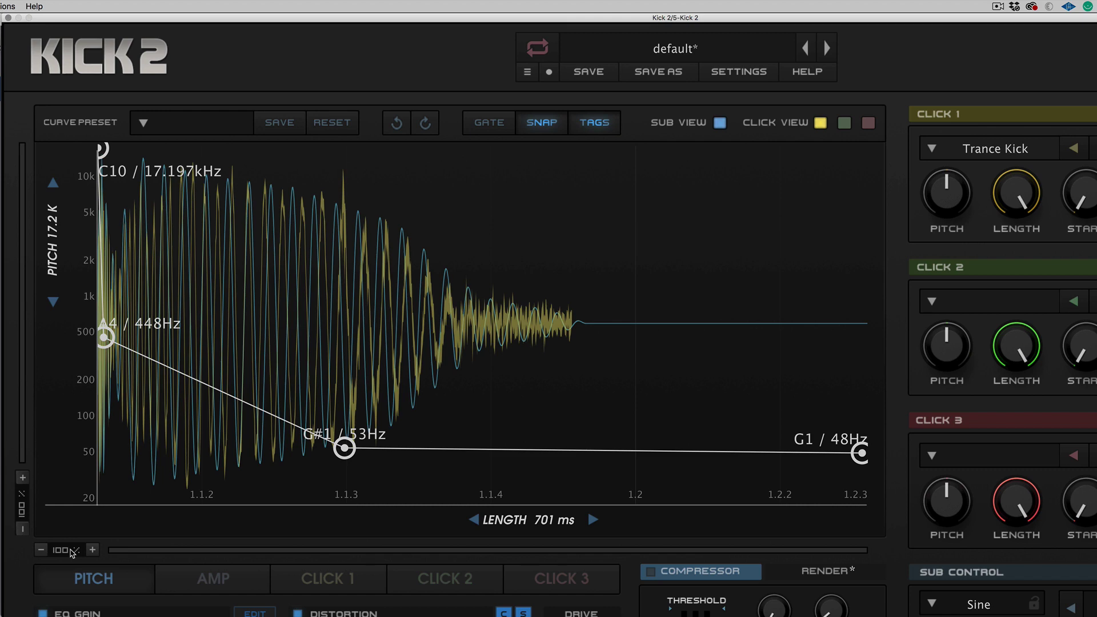
# Raise the sub's early A4 pitch point to C#8 / 4.435 kHz, zooming in and back out
pyautogui.moveTo(64, 556); pyautogui.dragTo(142, 552)
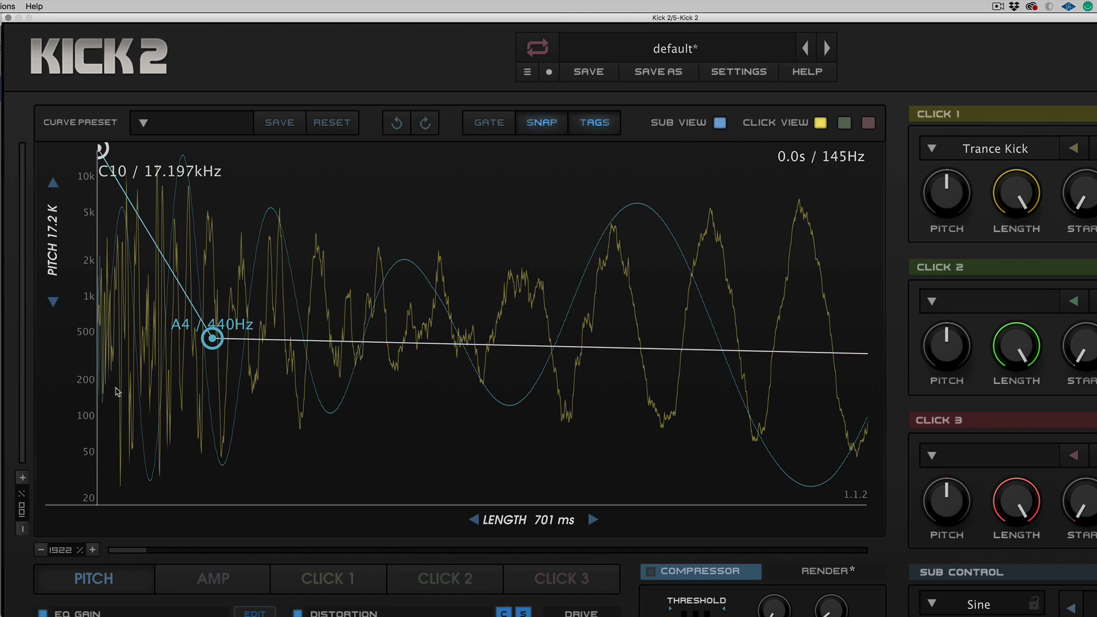
pyautogui.moveTo(212, 338); pyautogui.dragTo(226, 194)
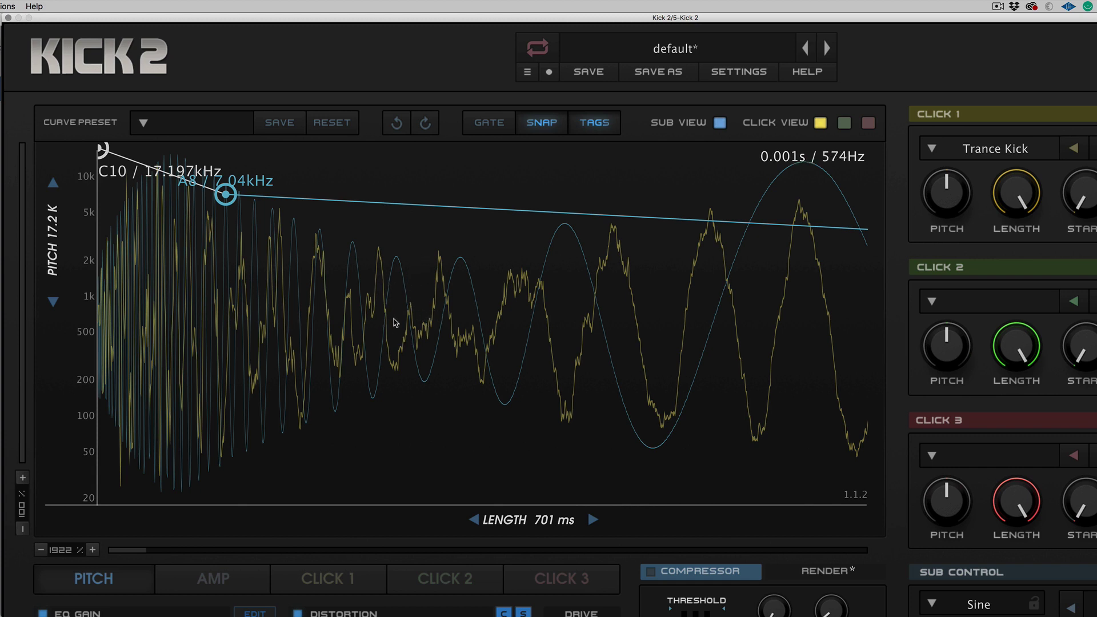
pyautogui.moveTo(69, 552); pyautogui.dragTo(57, 606)
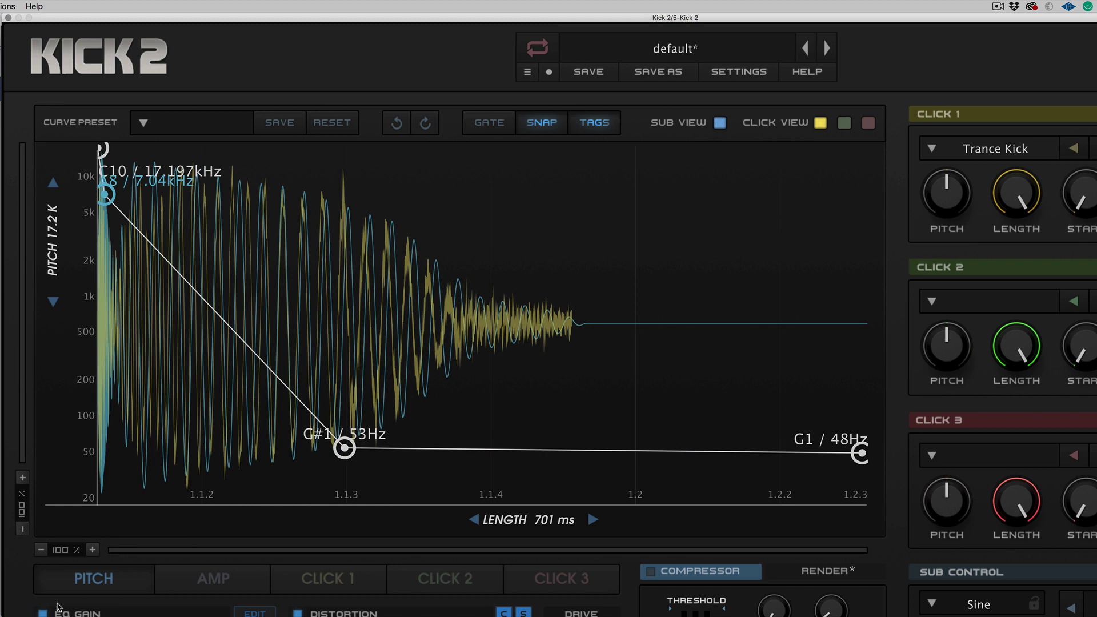
# Add two new points along the sub's pitch drop, the lower one near 175–233 Hz
pyautogui.doubleClick(191, 289)
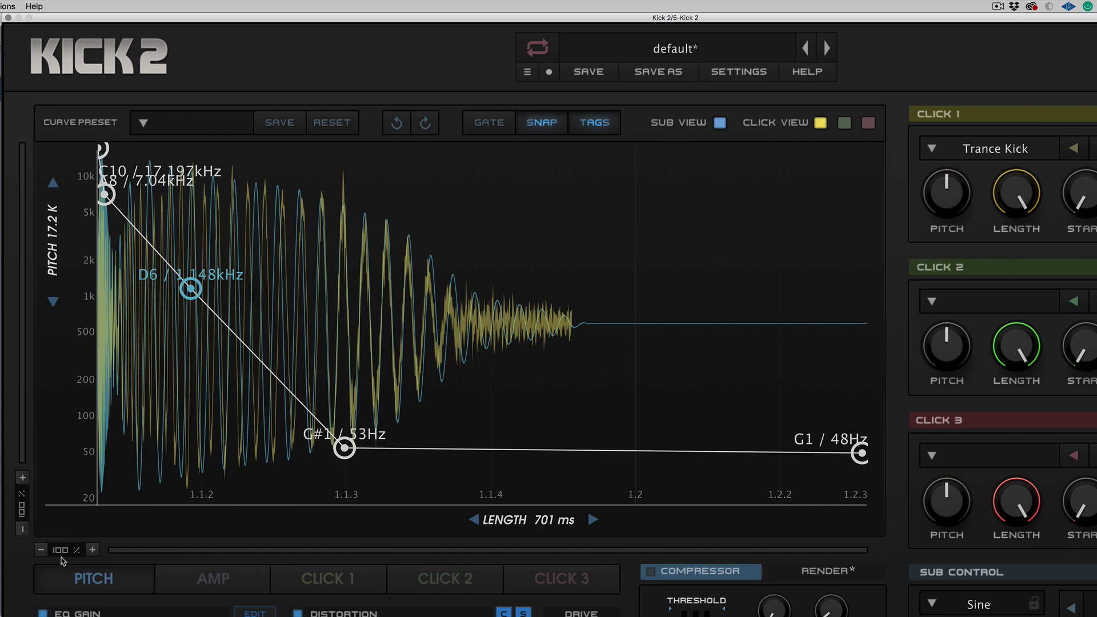
pyautogui.scroll(5, 63, 550)
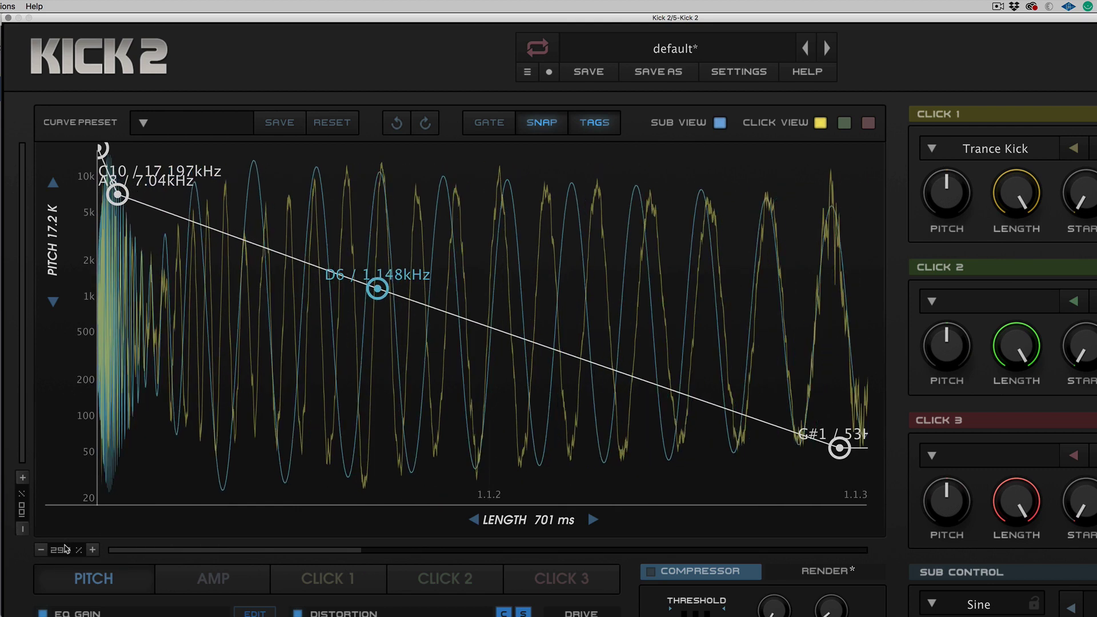
pyautogui.scroll(2, 66, 550)
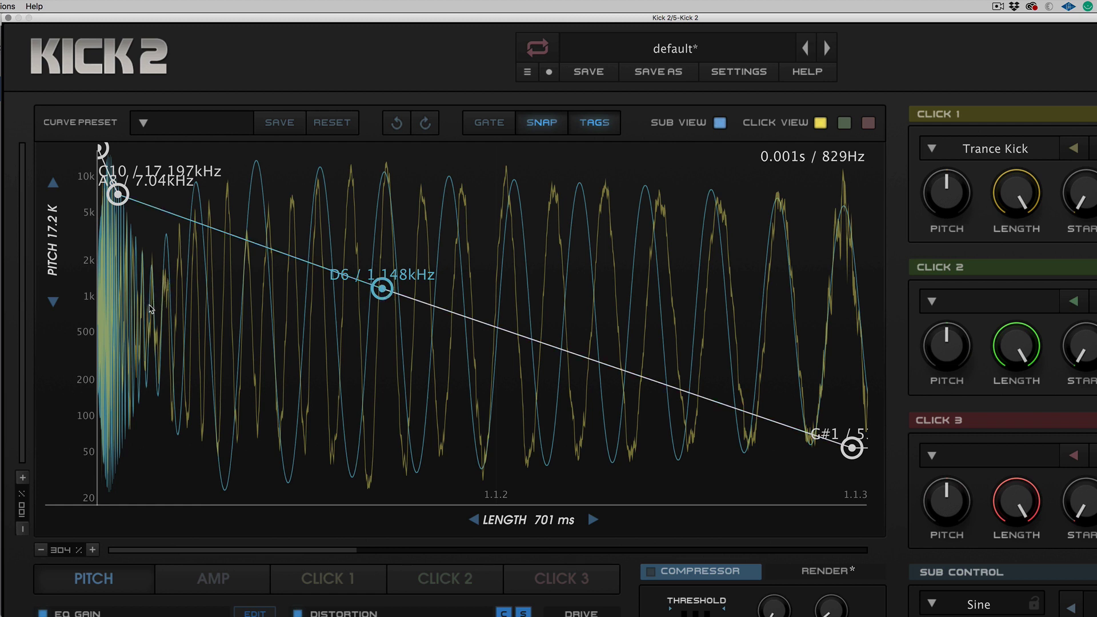
pyautogui.doubleClick(623, 370)
pyautogui.moveTo(623, 371)
pyautogui.mouseDown()
pyautogui.moveTo(617, 392)
pyautogui.moveTo(620, 372)
pyautogui.moveTo(613, 382)
pyautogui.mouseUp()
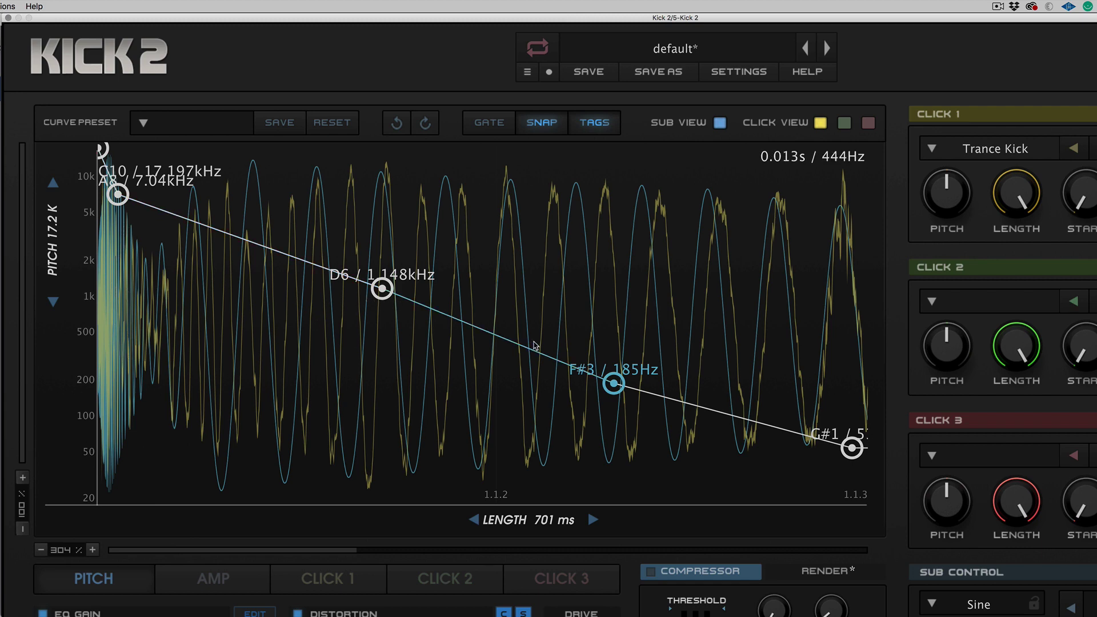
pyautogui.moveTo(614, 383)
pyautogui.mouseDown()
pyautogui.moveTo(617, 337)
pyautogui.moveTo(609, 394)
pyautogui.mouseUp()
# Place the added pitch points at F5/698 Hz and F#4/370 Hz along the Trance Kick waveform
pyautogui.moveTo(384, 290); pyautogui.dragTo(452, 333)
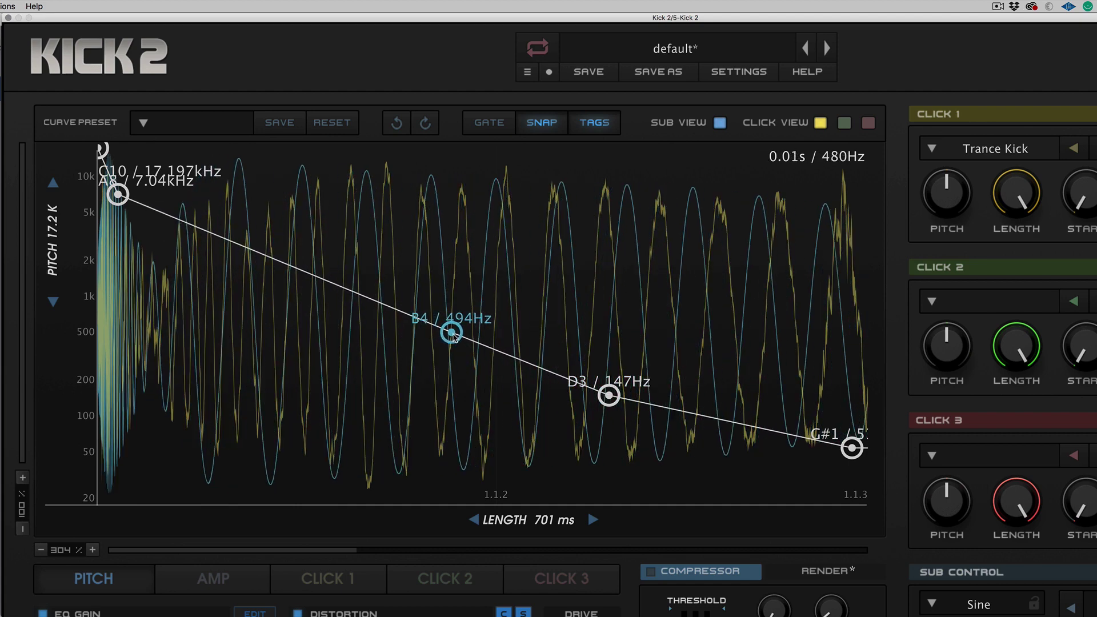
pyautogui.moveTo(610, 394)
pyautogui.mouseDown()
pyautogui.moveTo(607, 355)
pyautogui.moveTo(608, 380)
pyautogui.mouseUp()
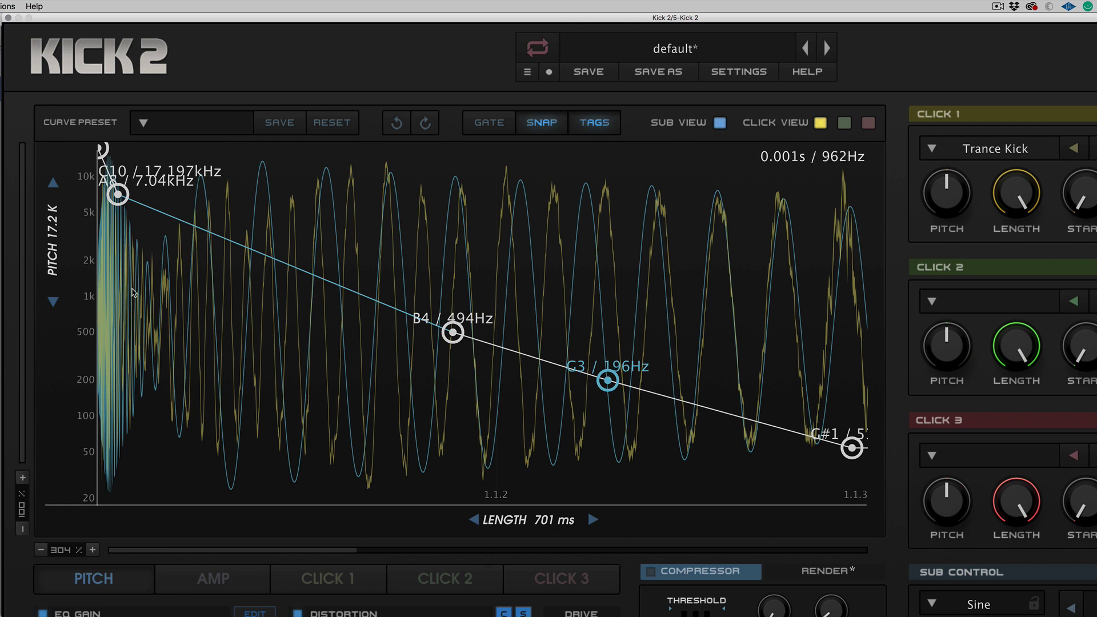
pyautogui.moveTo(456, 338); pyautogui.dragTo(517, 353)
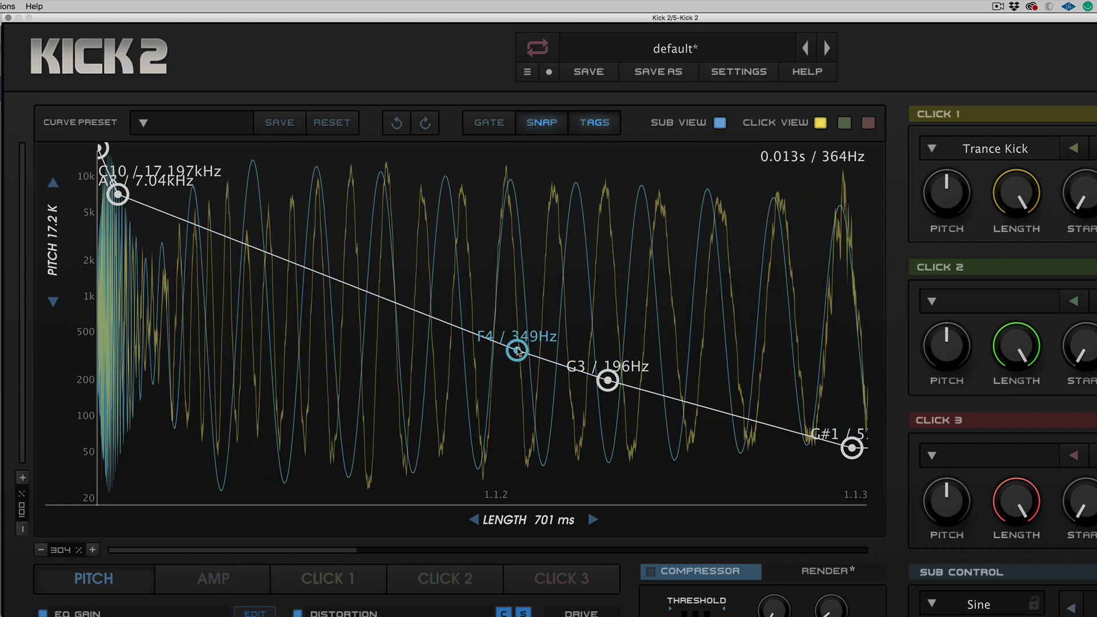
pyautogui.moveTo(608, 381); pyautogui.dragTo(602, 343)
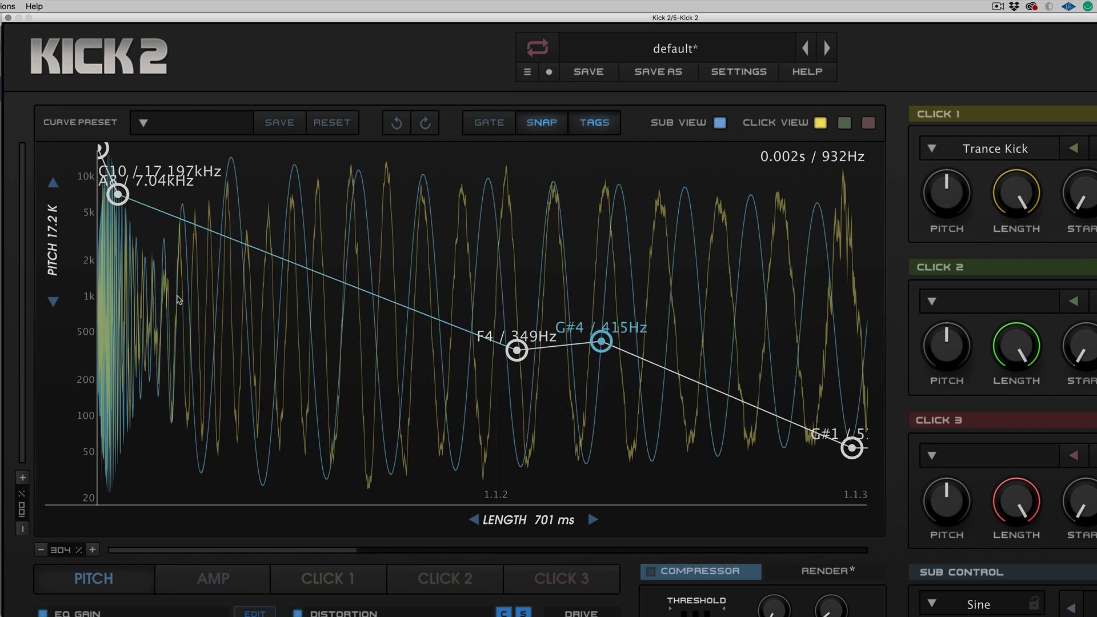
pyautogui.moveTo(518, 355); pyautogui.dragTo(506, 313)
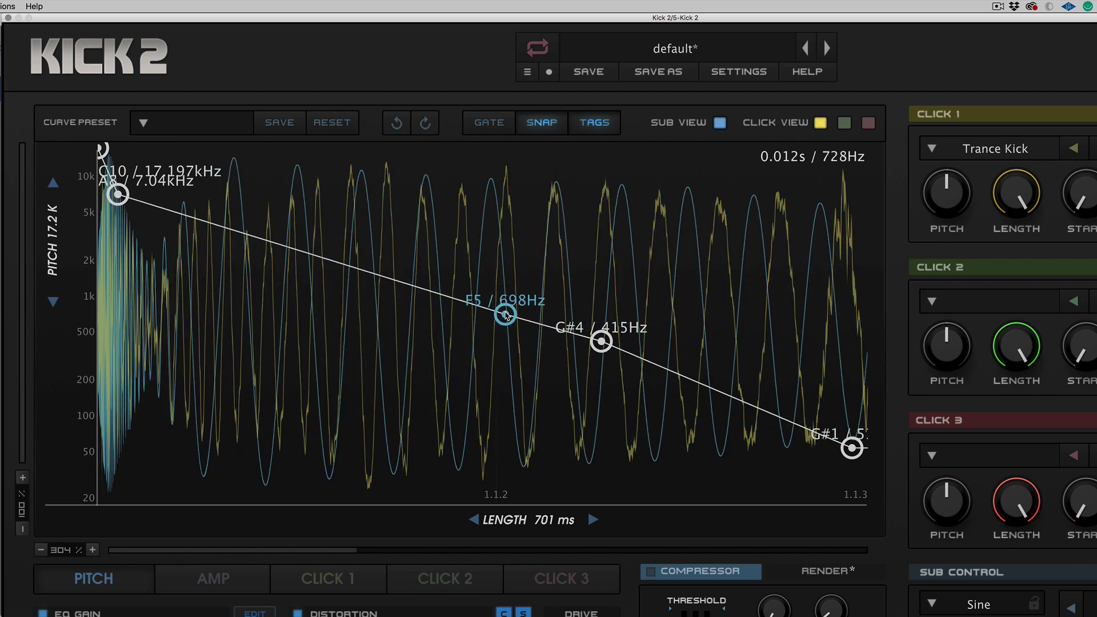
pyautogui.moveTo(601, 341); pyautogui.dragTo(599, 348)
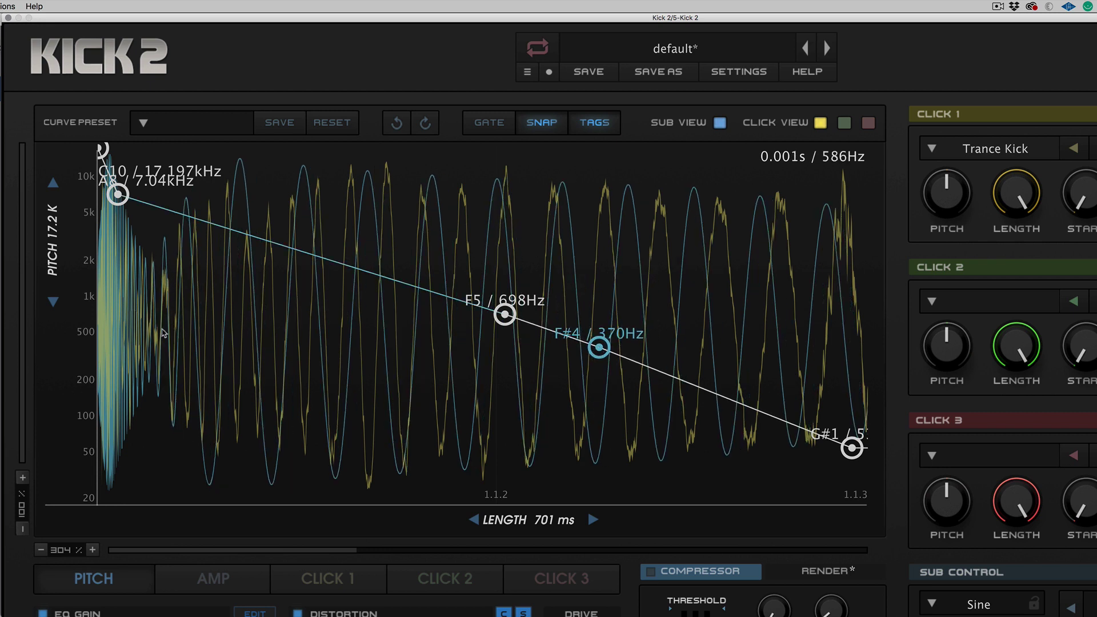
pyautogui.scroll(5, 68, 548)
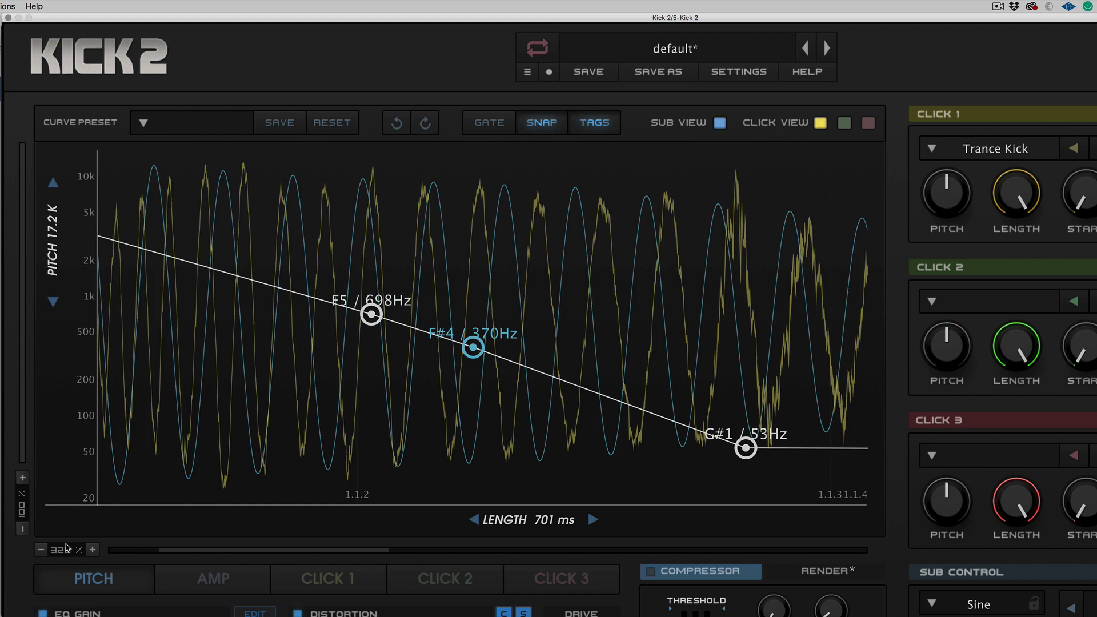
pyautogui.moveTo(361, 552); pyautogui.dragTo(258, 550)
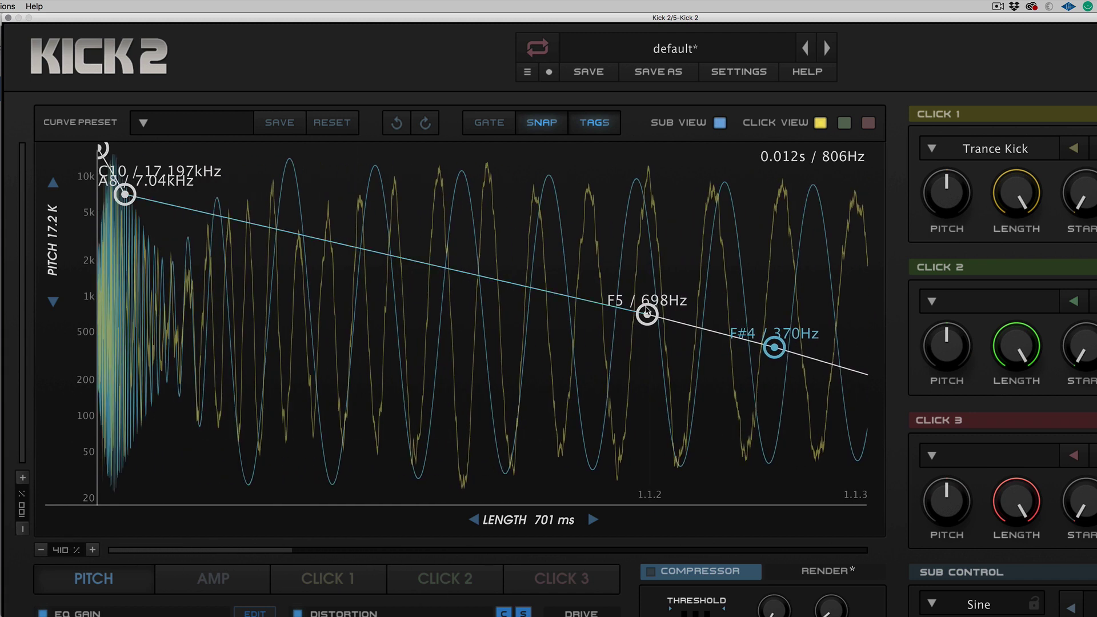
pyautogui.moveTo(646, 318); pyautogui.dragTo(644, 319)
# Disable SNAP and TAGS, then add a middle point and replace the end with a ~102 Hz tail point
pyautogui.click(542, 122)
pyautogui.click(594, 122)
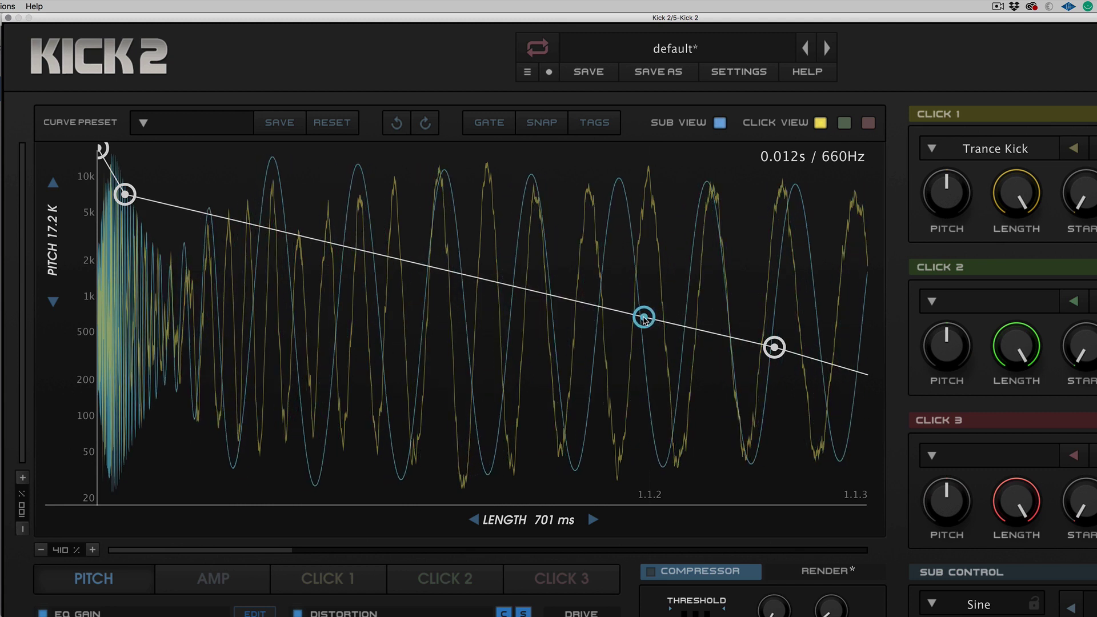
pyautogui.moveTo(774, 348); pyautogui.dragTo(772, 353)
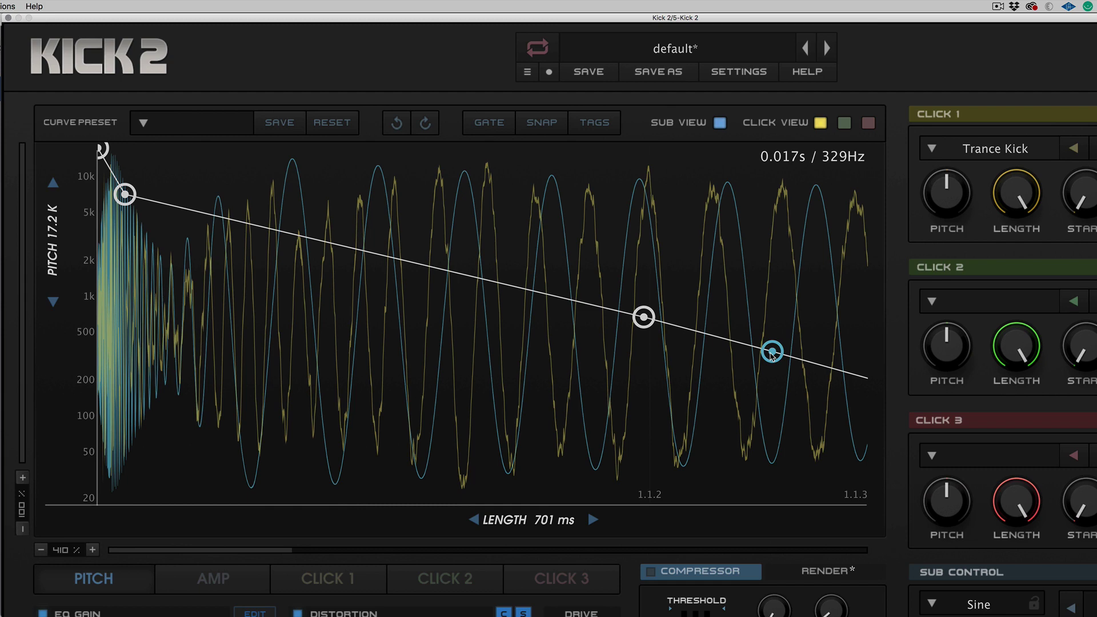
pyautogui.moveTo(60, 550); pyautogui.dragTo(59, 555)
pyautogui.hscroll(-3, 562, 393)
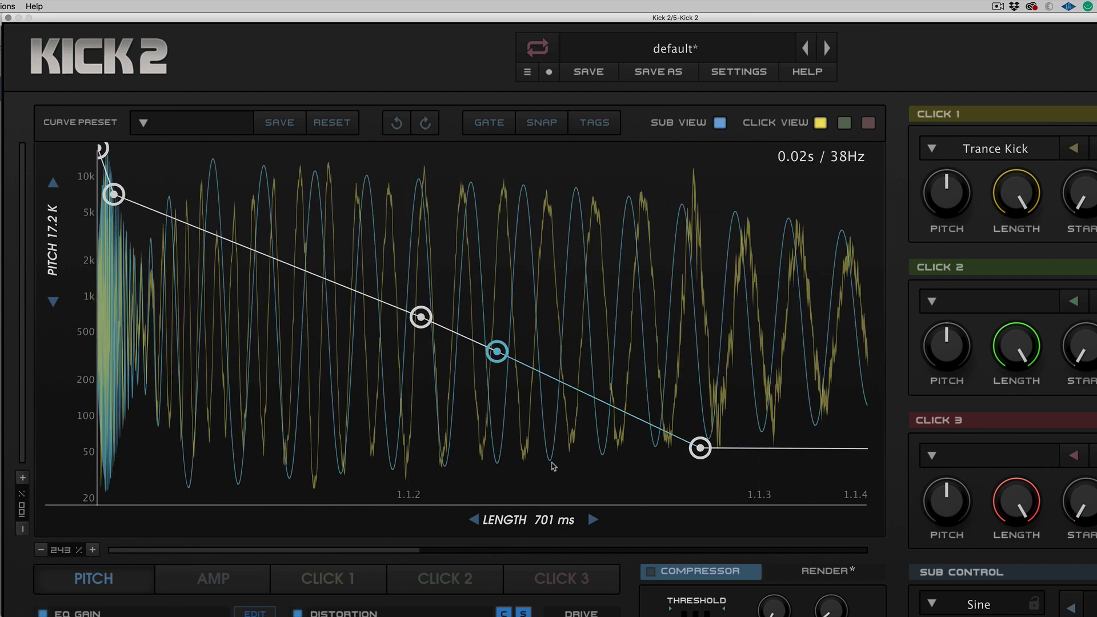
pyautogui.moveTo(584, 394); pyautogui.dragTo(586, 381)
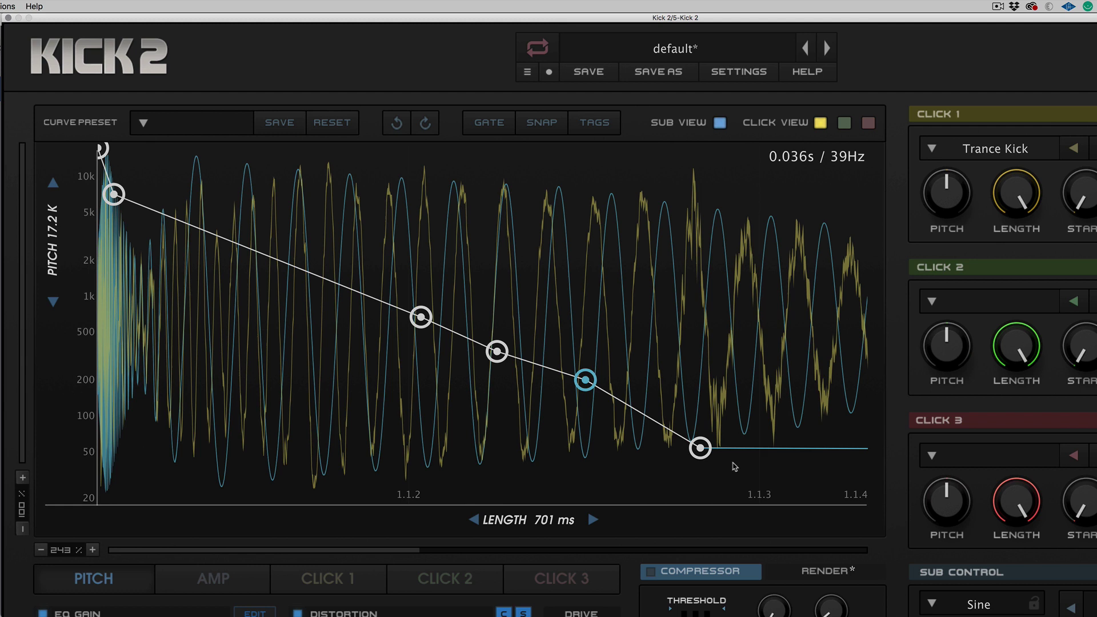
pyautogui.doubleClick(702, 449)
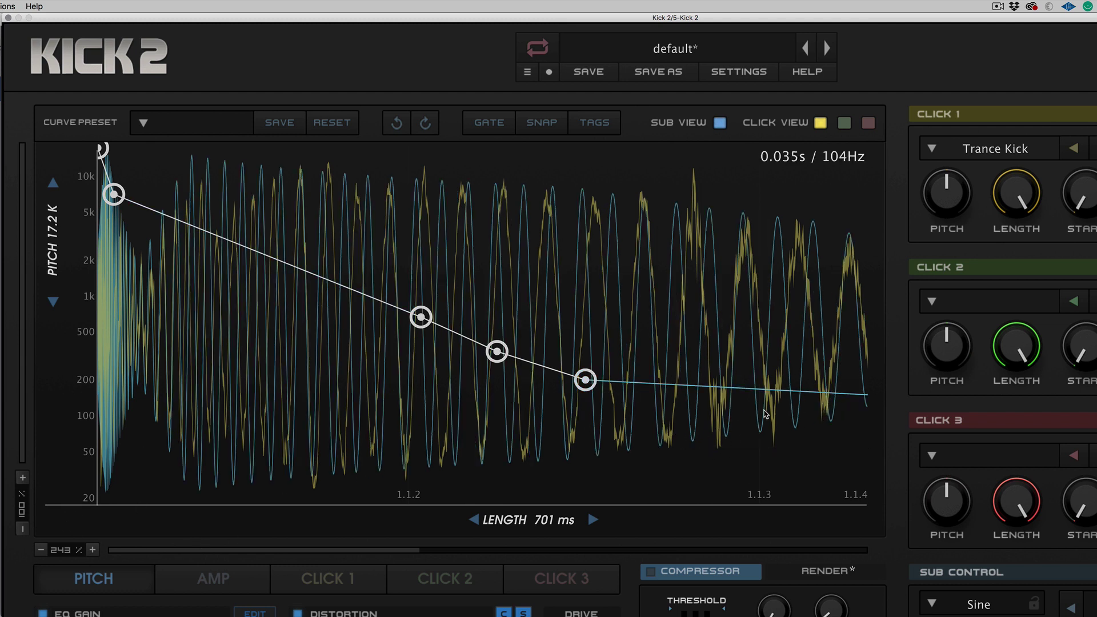
pyautogui.moveTo(857, 394); pyautogui.dragTo(794, 387)
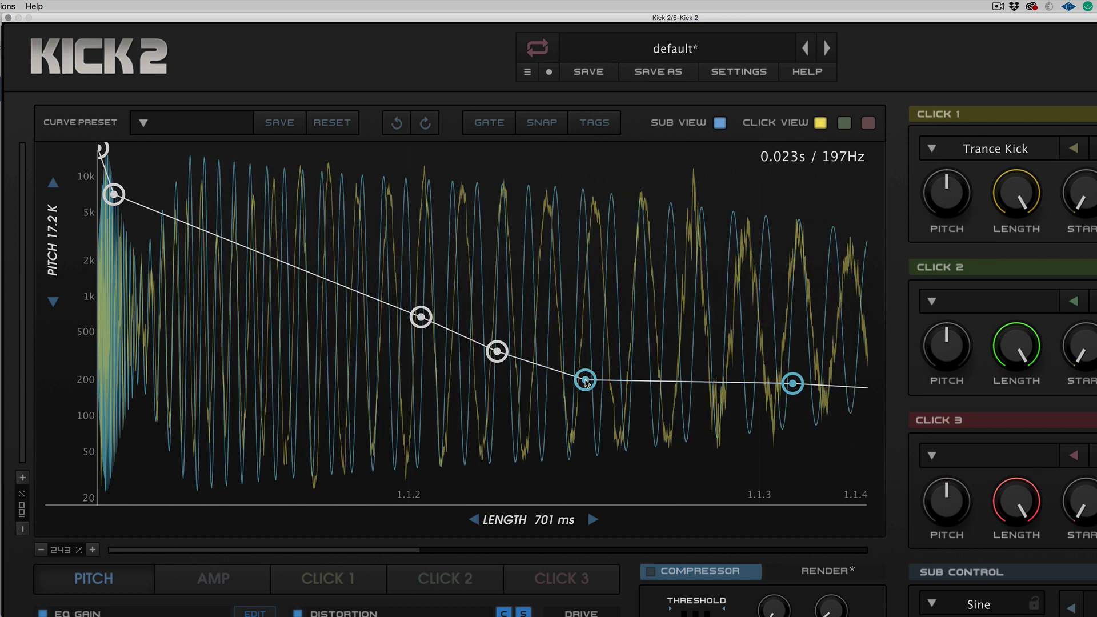
# Fine-tune the pitch points near 2 kHz, 660 Hz and 200 Hz, settling the tail around 135 Hz
pyautogui.moveTo(586, 382); pyautogui.dragTo(571, 382)
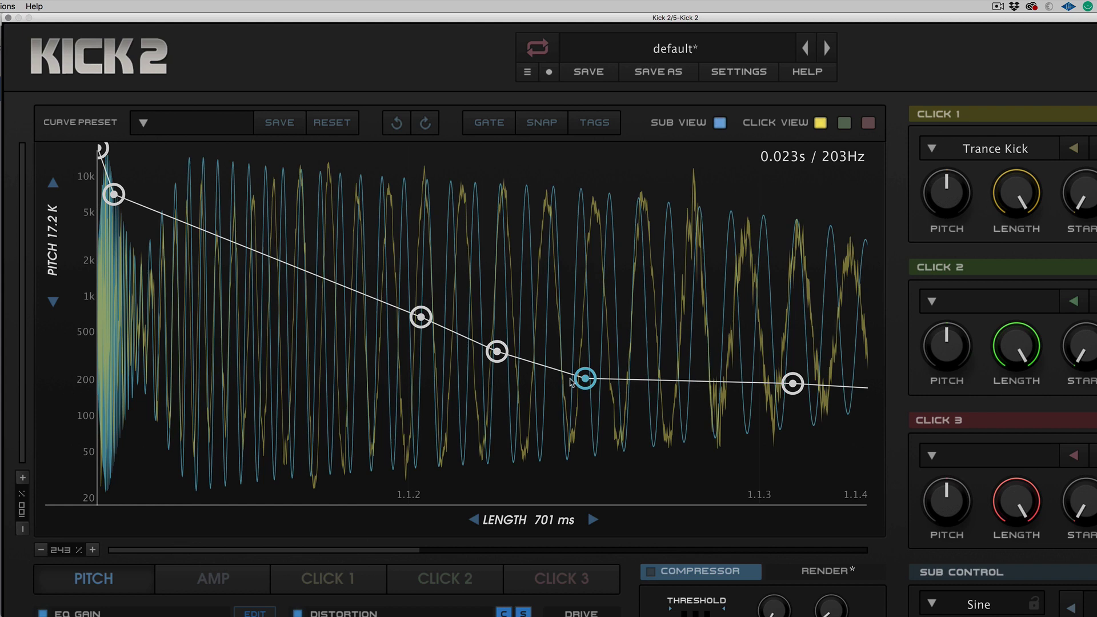
pyautogui.moveTo(421, 318); pyautogui.dragTo(420, 318)
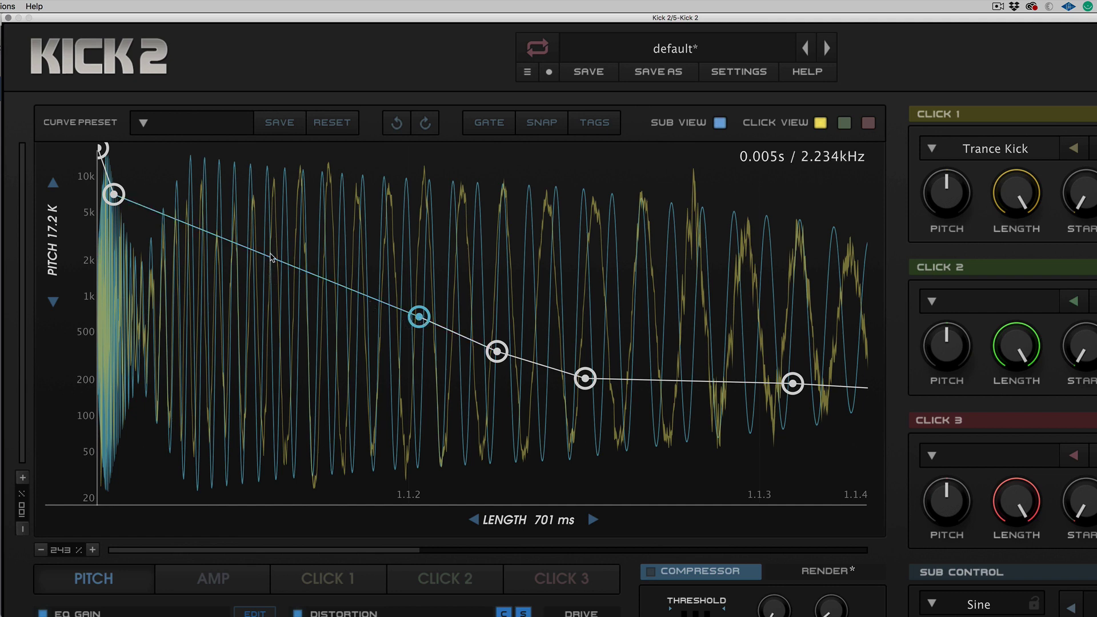
pyautogui.moveTo(268, 259); pyautogui.dragTo(268, 257)
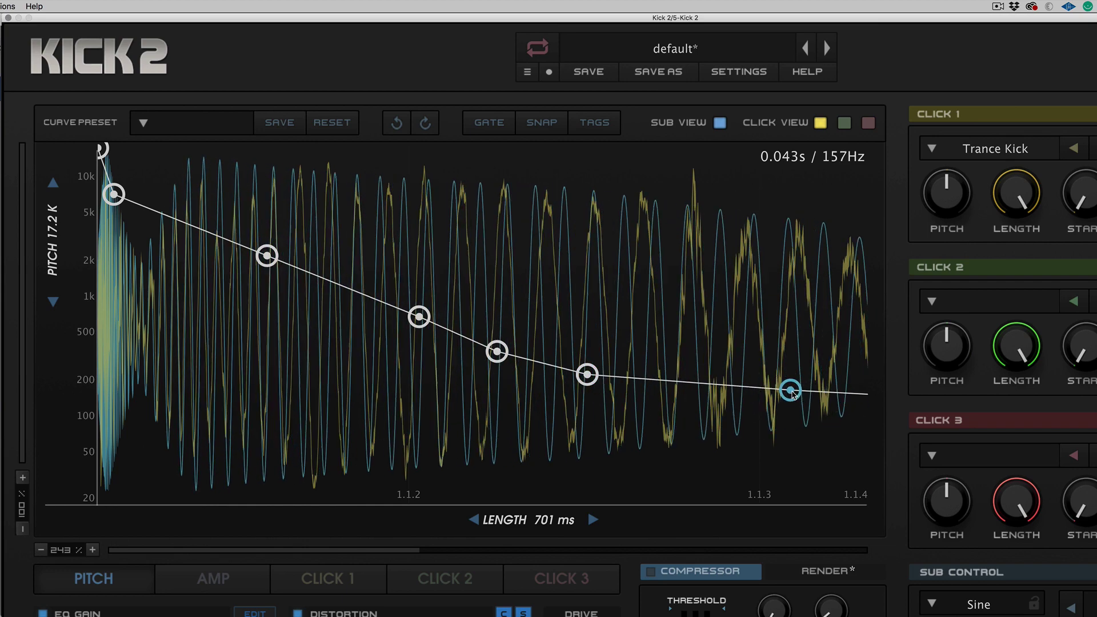
pyautogui.moveTo(793, 394); pyautogui.dragTo(792, 398)
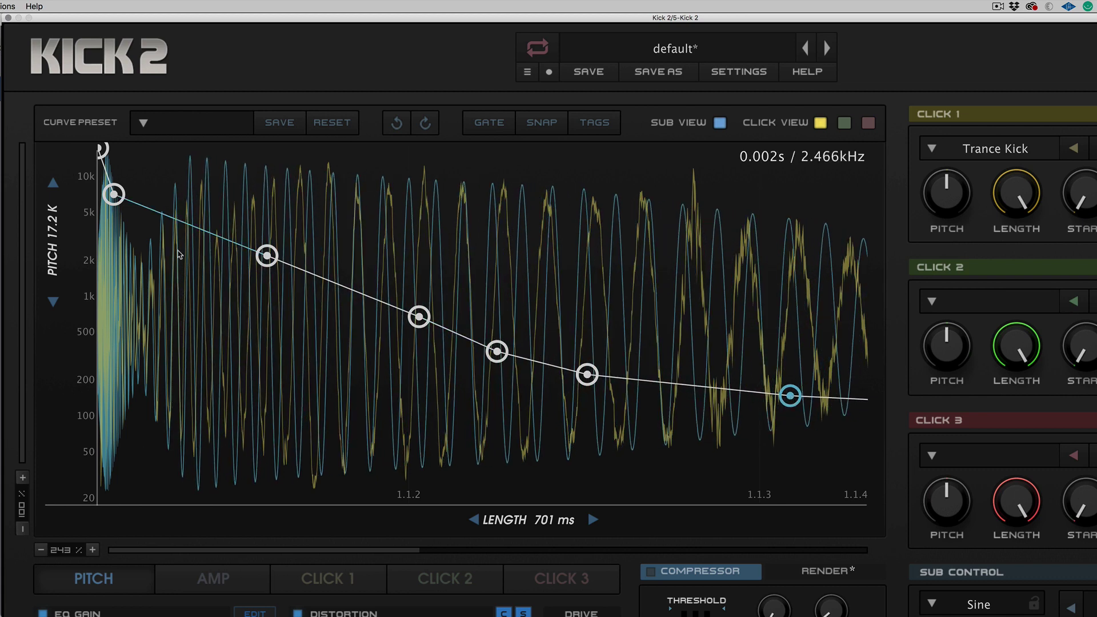
pyautogui.moveTo(790, 397)
pyautogui.mouseDown()
pyautogui.moveTo(789, 375)
pyautogui.moveTo(783, 400)
pyautogui.moveTo(783, 384)
pyautogui.mouseUp()
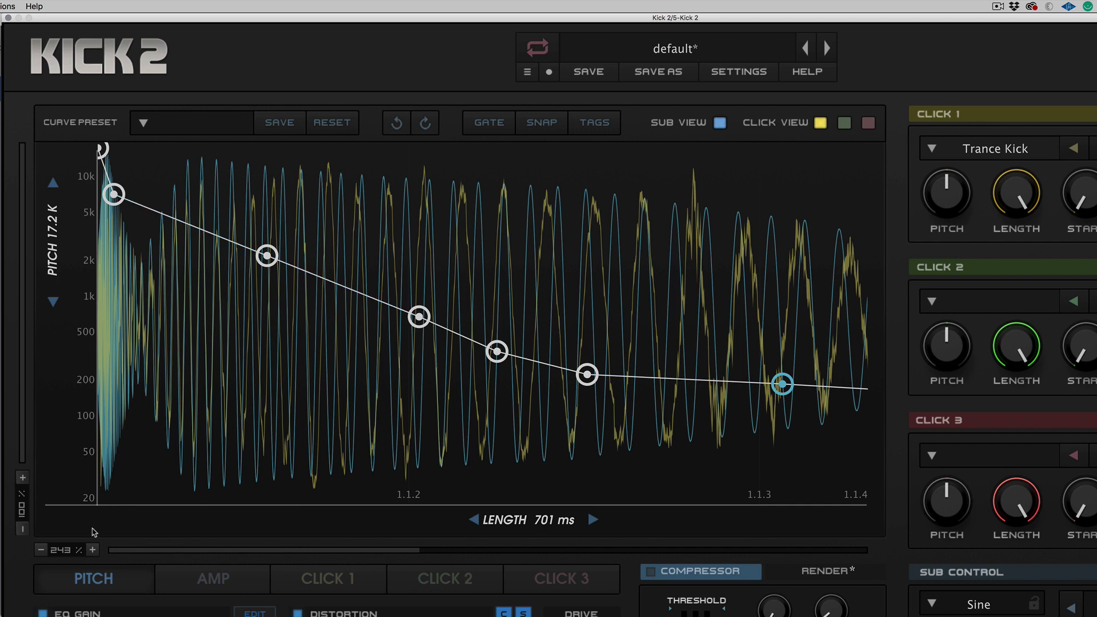
# Adjust the sub's late pitch points to about 133 Hz, then reset the view to 100%
pyautogui.click(79, 550)
pyautogui.scroll(3, 610, 458)
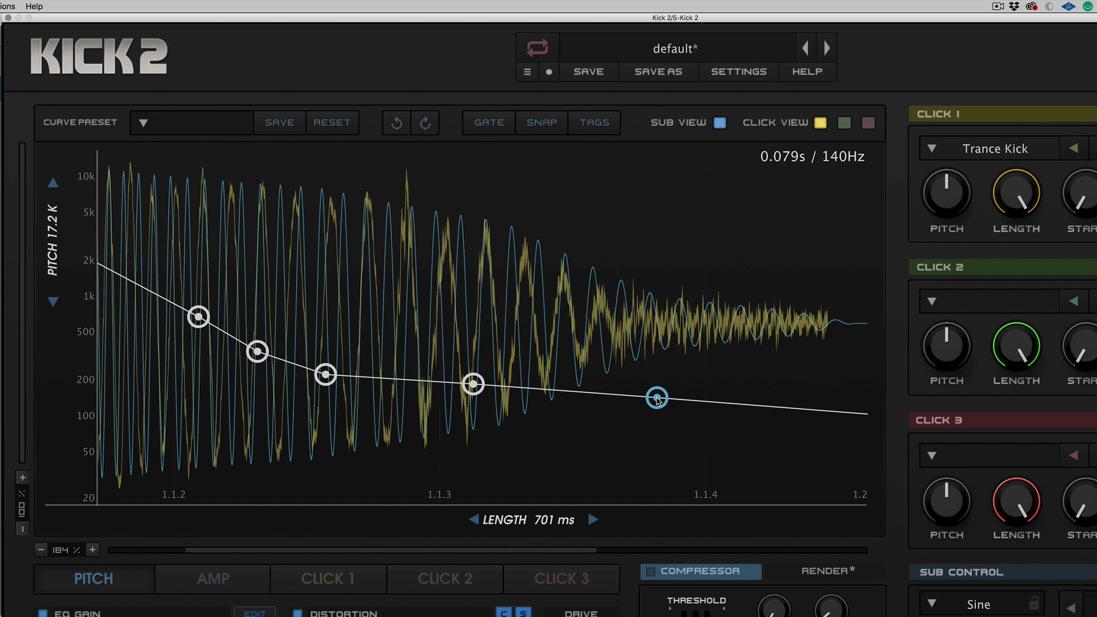
pyautogui.moveTo(657, 398); pyautogui.dragTo(655, 400)
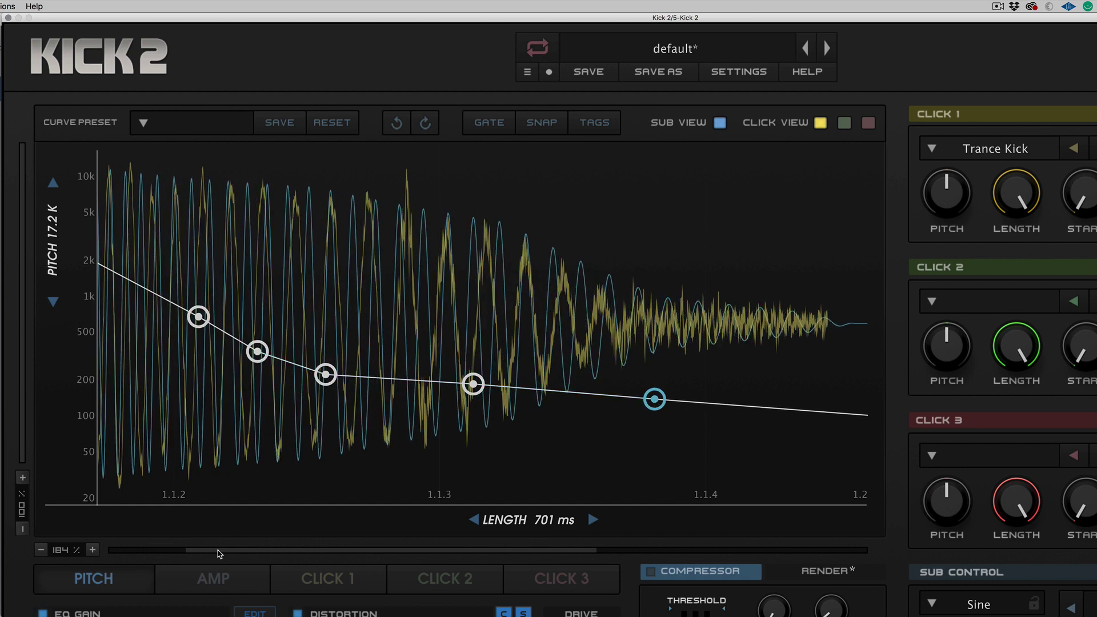
pyautogui.hscroll(-5, 800, 467)
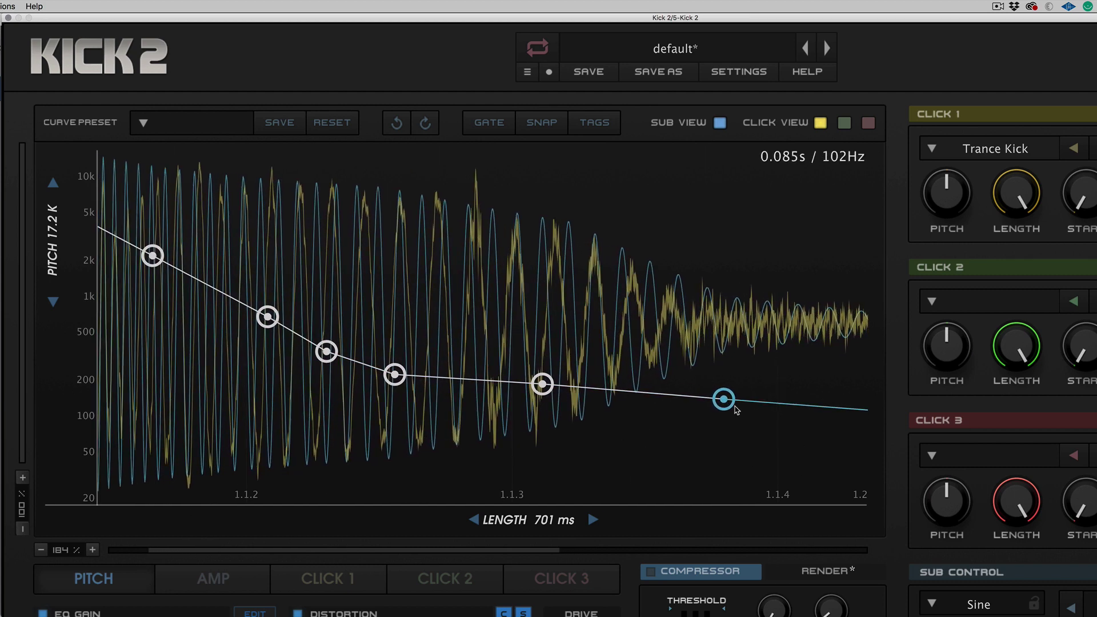
pyautogui.moveTo(724, 399); pyautogui.dragTo(724, 402)
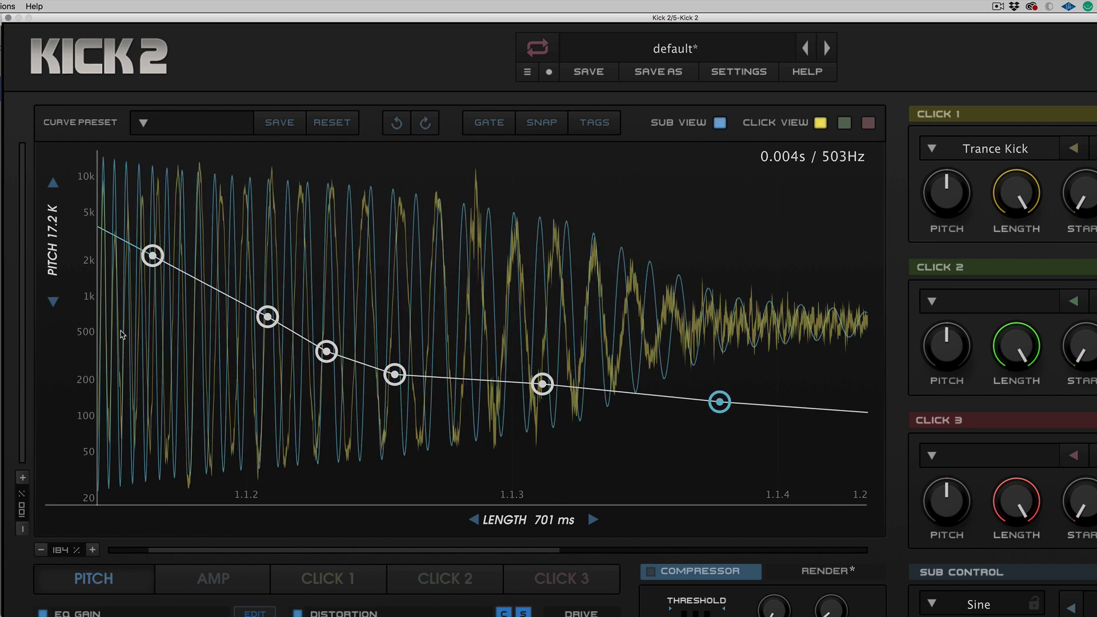
pyautogui.moveTo(725, 405); pyautogui.dragTo(719, 418)
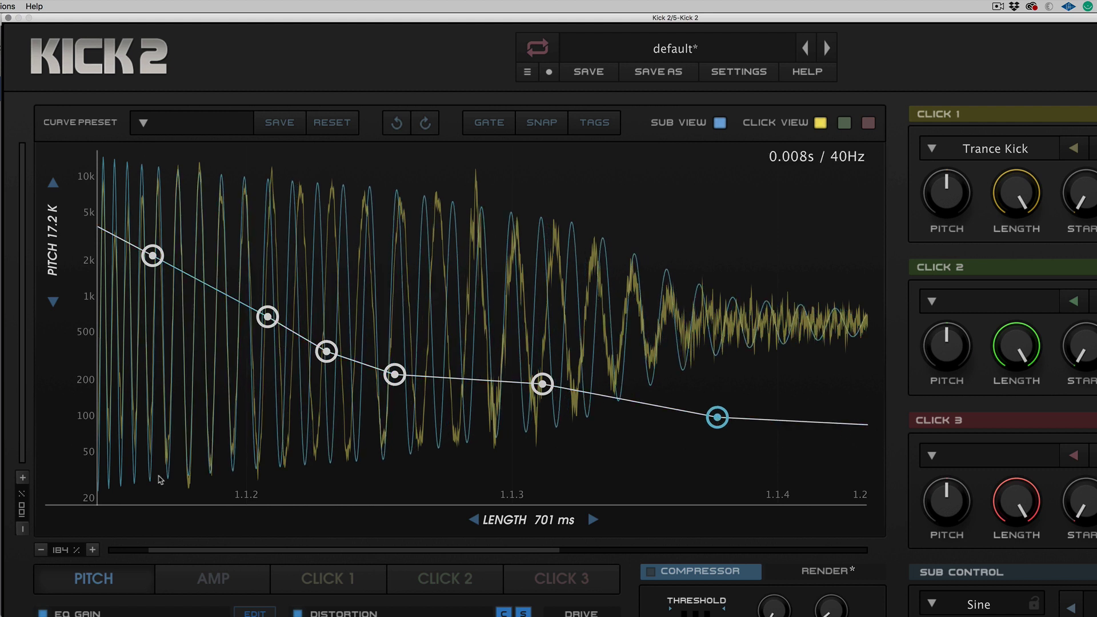
pyautogui.doubleClick(64, 550)
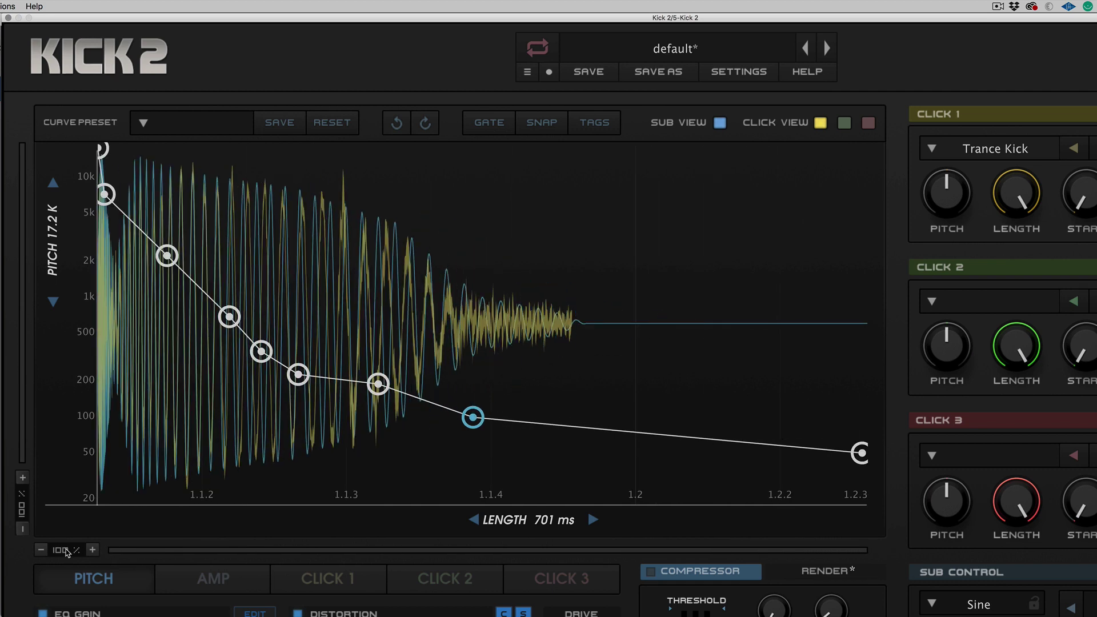
# Add a late pitch point near 1.2, move it earlier and lower it to about 60 Hz
pyautogui.scroll(2, 66, 552)
pyautogui.moveTo(166, 552); pyautogui.dragTo(126, 552)
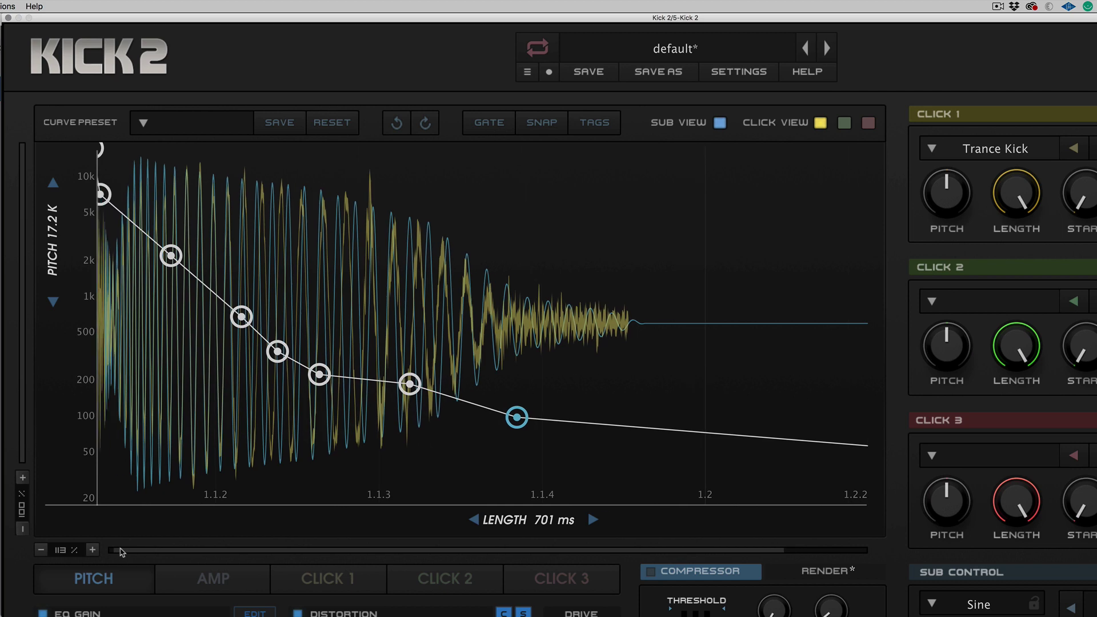
pyautogui.moveTo(714, 437); pyautogui.dragTo(707, 445)
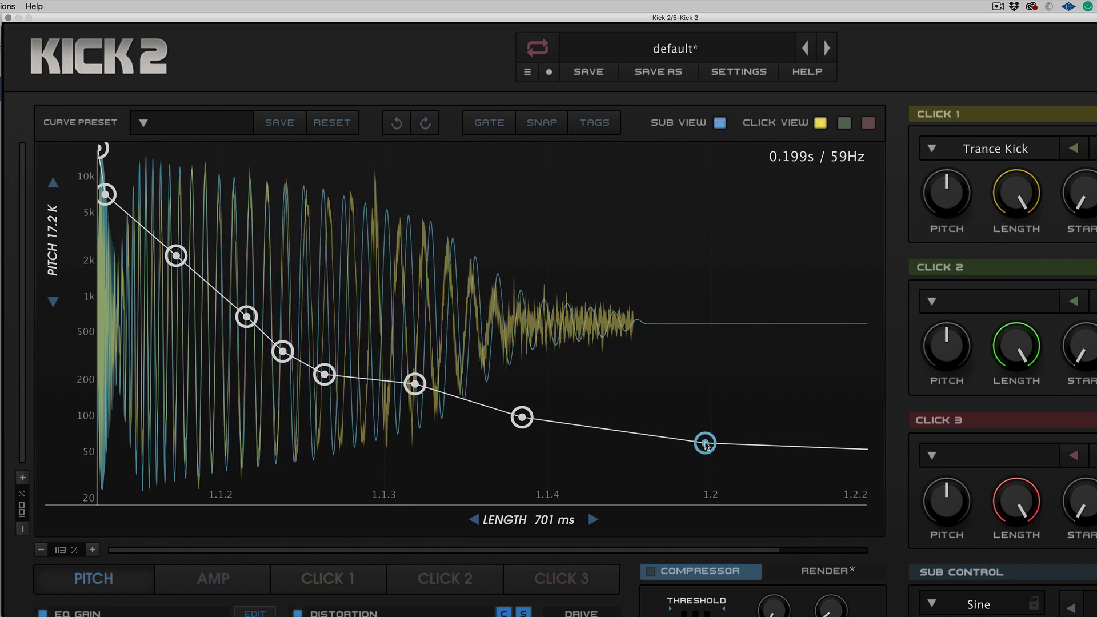
pyautogui.moveTo(707, 445); pyautogui.dragTo(708, 443)
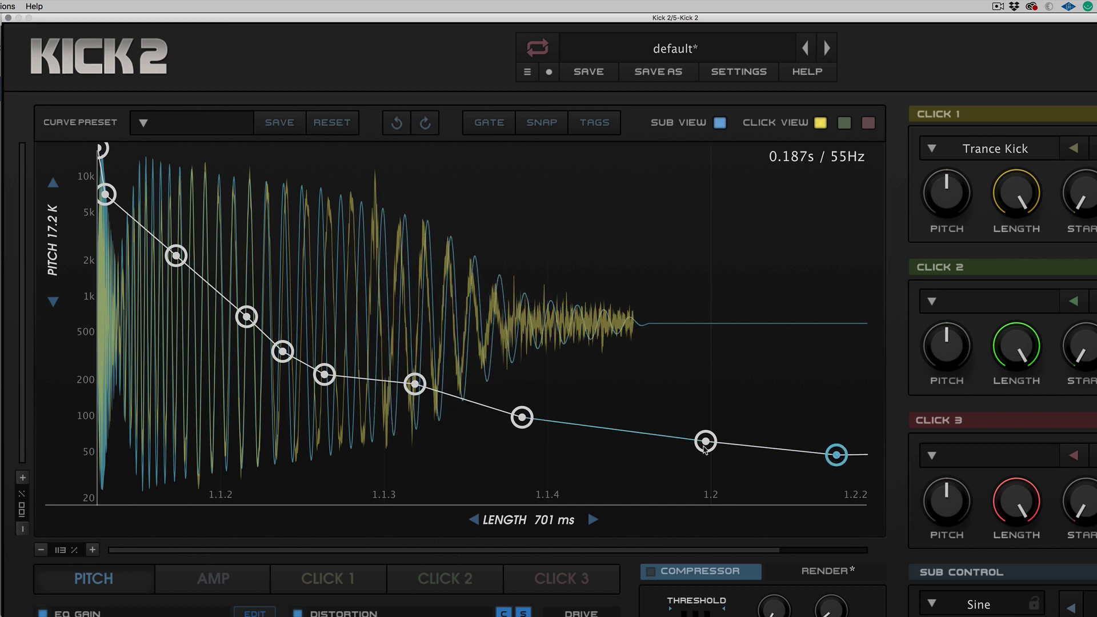
pyautogui.moveTo(704, 443); pyautogui.dragTo(660, 437)
pyautogui.moveTo(837, 455)
pyautogui.mouseDown()
pyautogui.moveTo(833, 444)
pyautogui.moveTo(832, 456)
pyautogui.mouseUp()
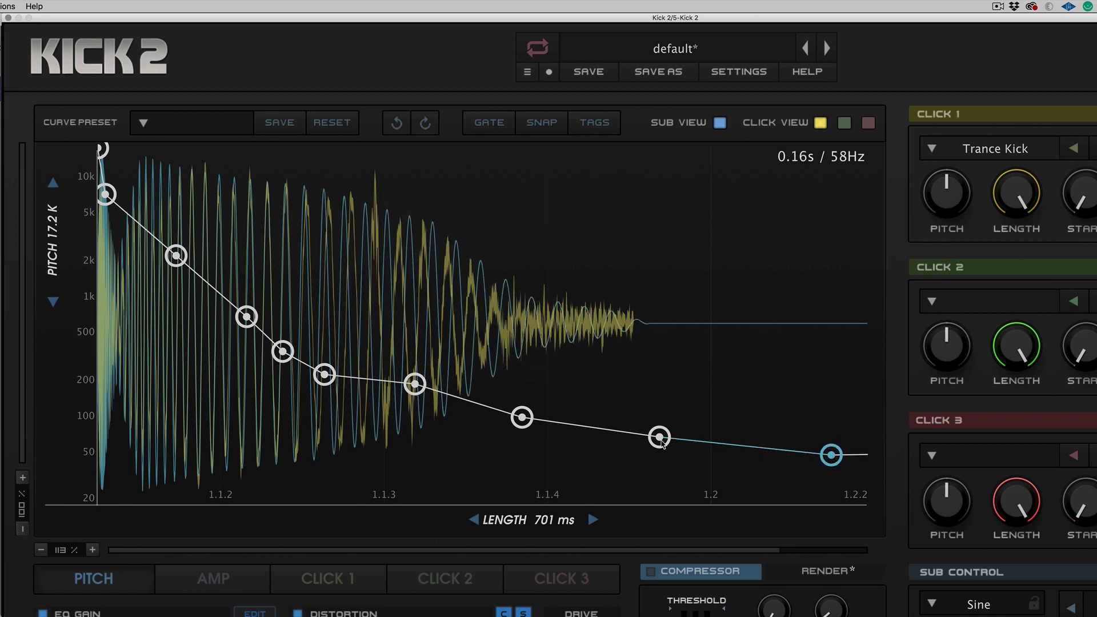
pyautogui.moveTo(660, 437); pyautogui.dragTo(660, 445)
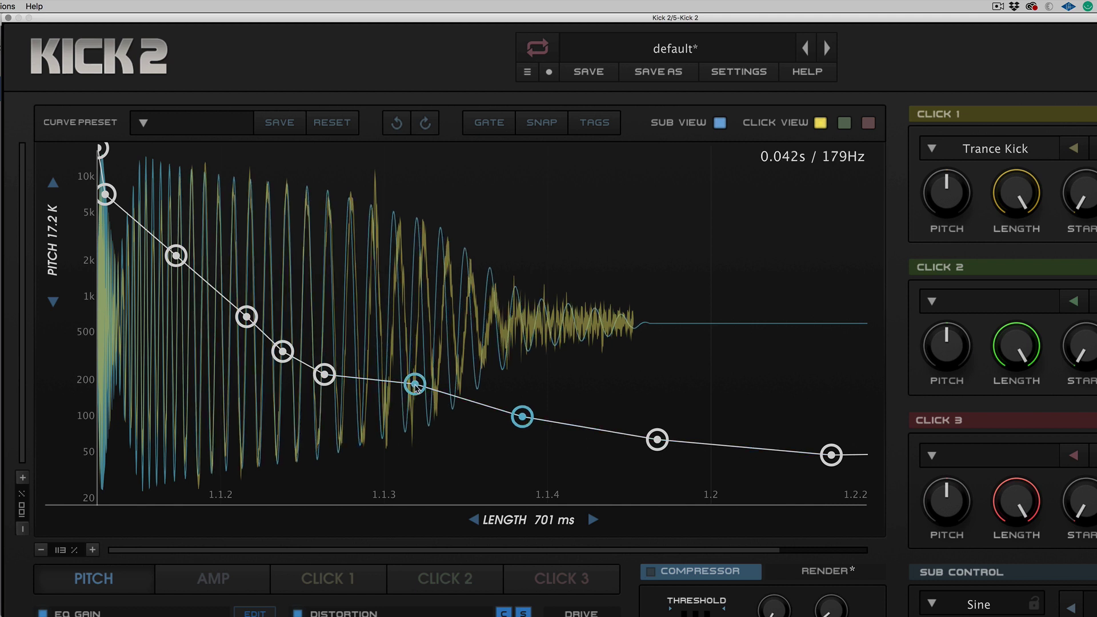
# Fine-tune the points near 177 Hz and 100 Hz and set the end point to about 51 Hz
pyautogui.moveTo(417, 387); pyautogui.dragTo(415, 387)
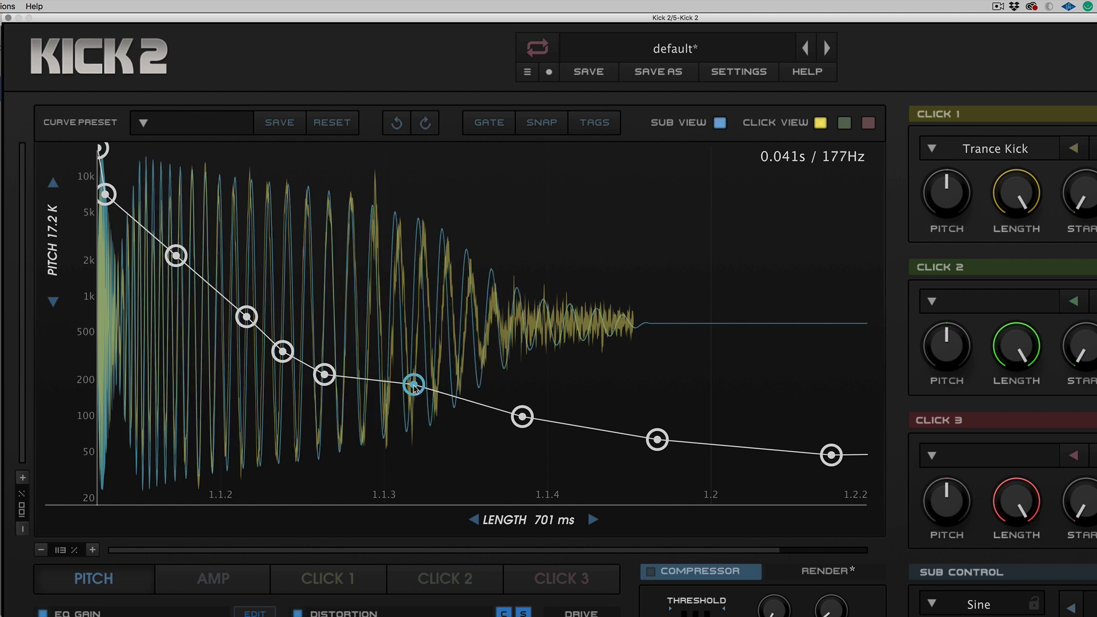
pyautogui.moveTo(521, 417); pyautogui.dragTo(522, 418)
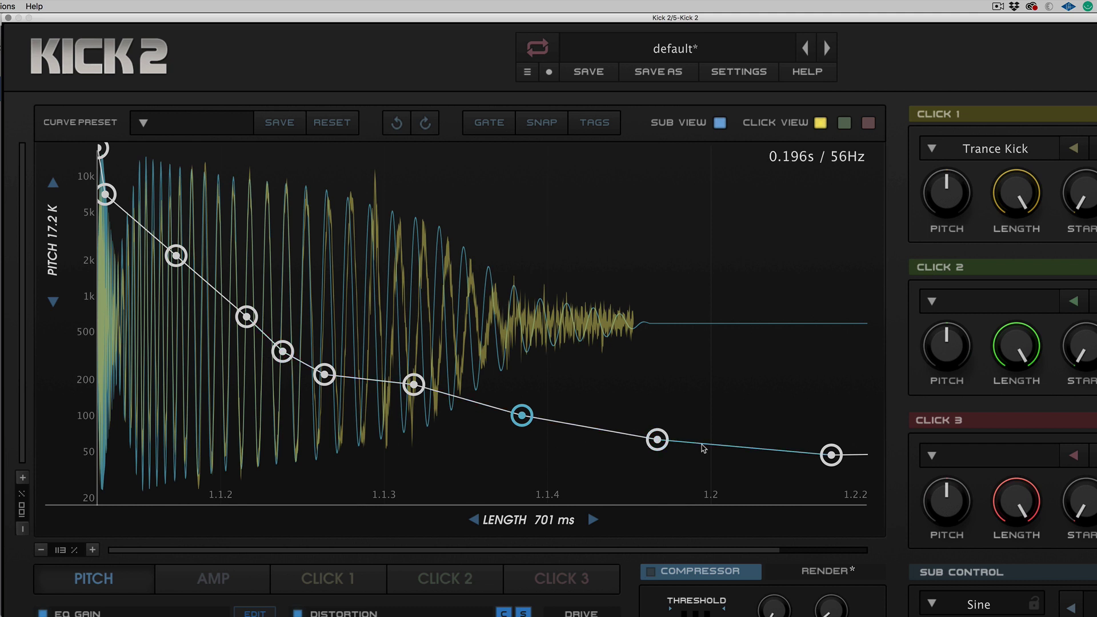
pyautogui.moveTo(833, 455); pyautogui.dragTo(618, 435)
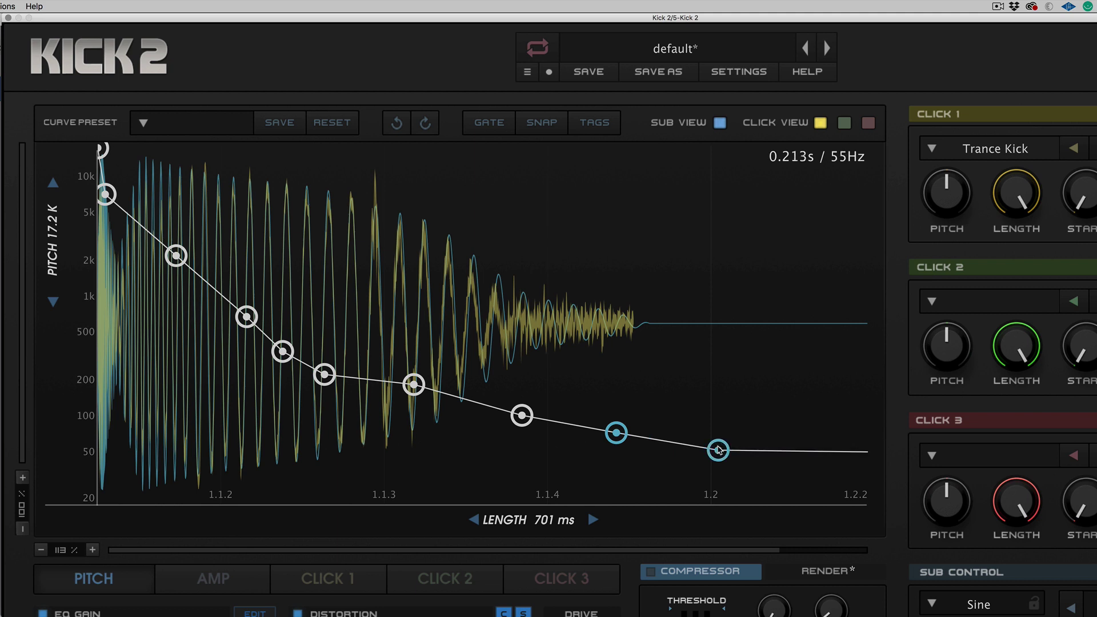
pyautogui.moveTo(719, 451); pyautogui.dragTo(718, 449)
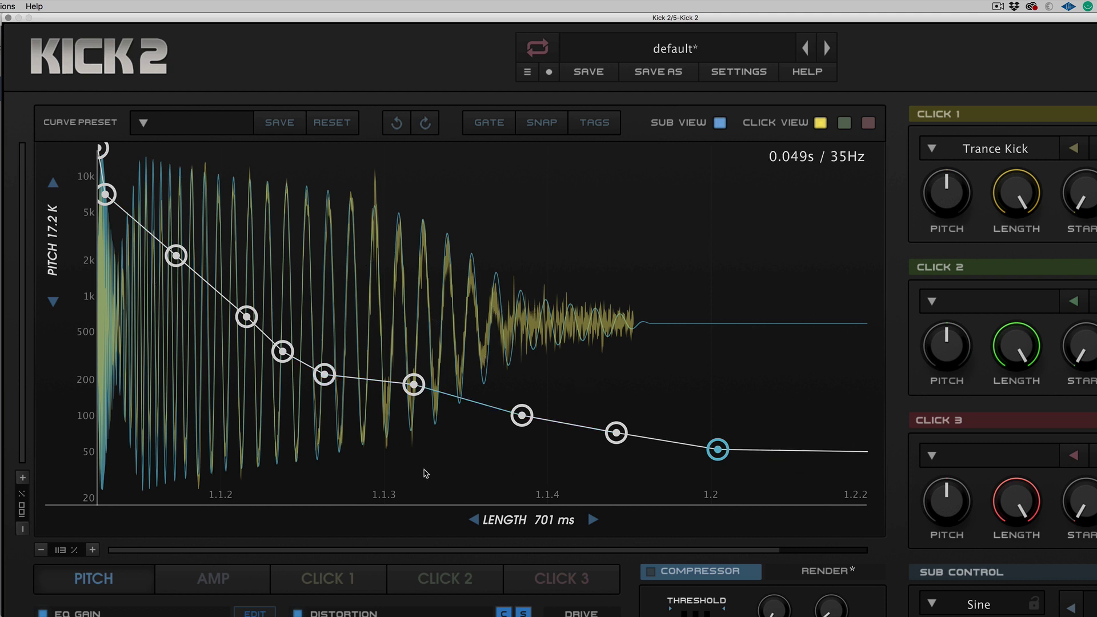
pyautogui.click(62, 552)
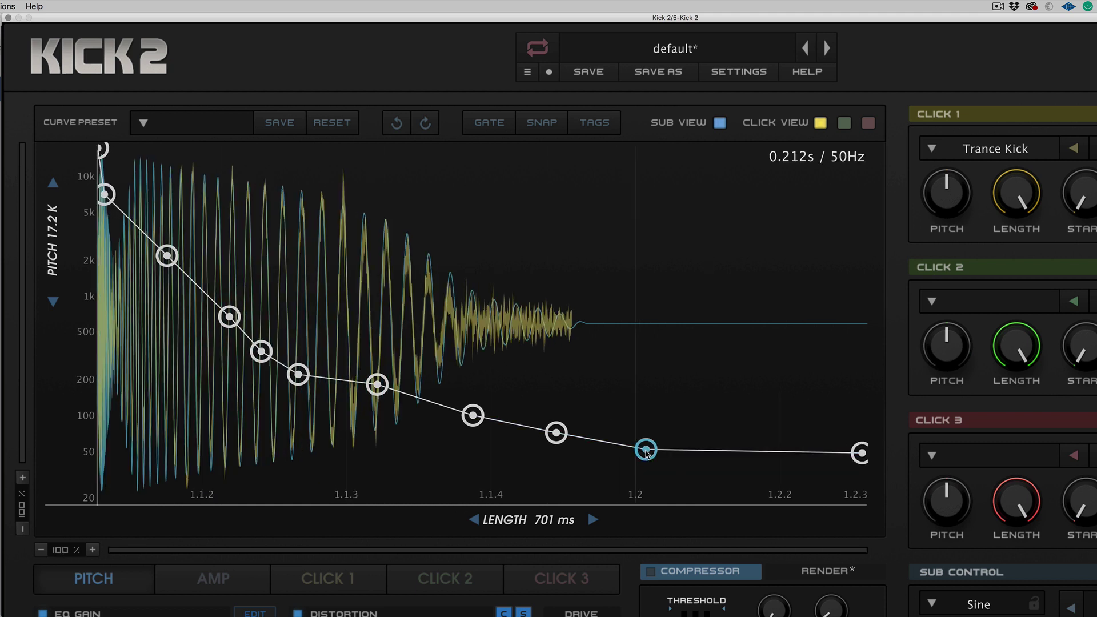
pyautogui.moveTo(862, 453); pyautogui.dragTo(864, 452)
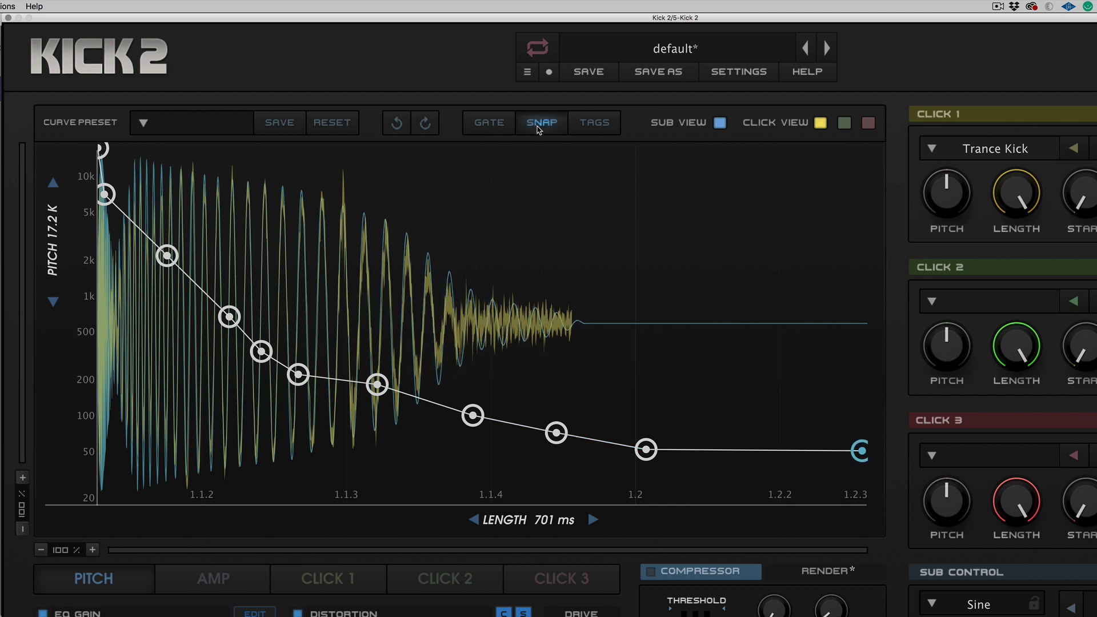
# Show note tags, test the G#1/53 Hz point toward A1, then turn SNAP and TAGS off
pyautogui.click(594, 122)
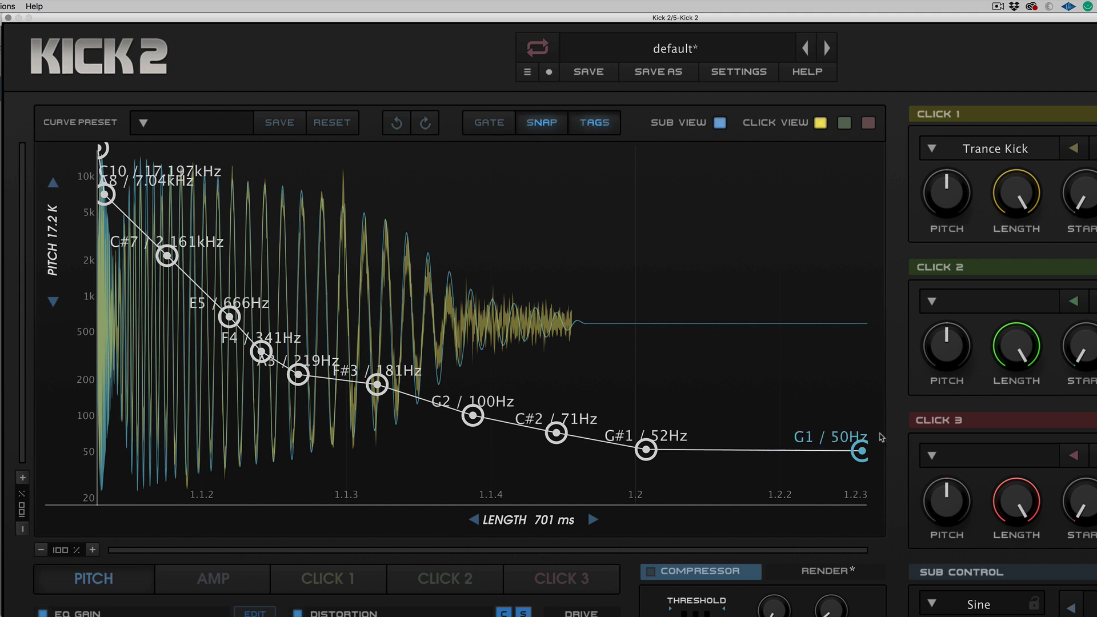
pyautogui.moveTo(646, 451); pyautogui.dragTo(645, 450)
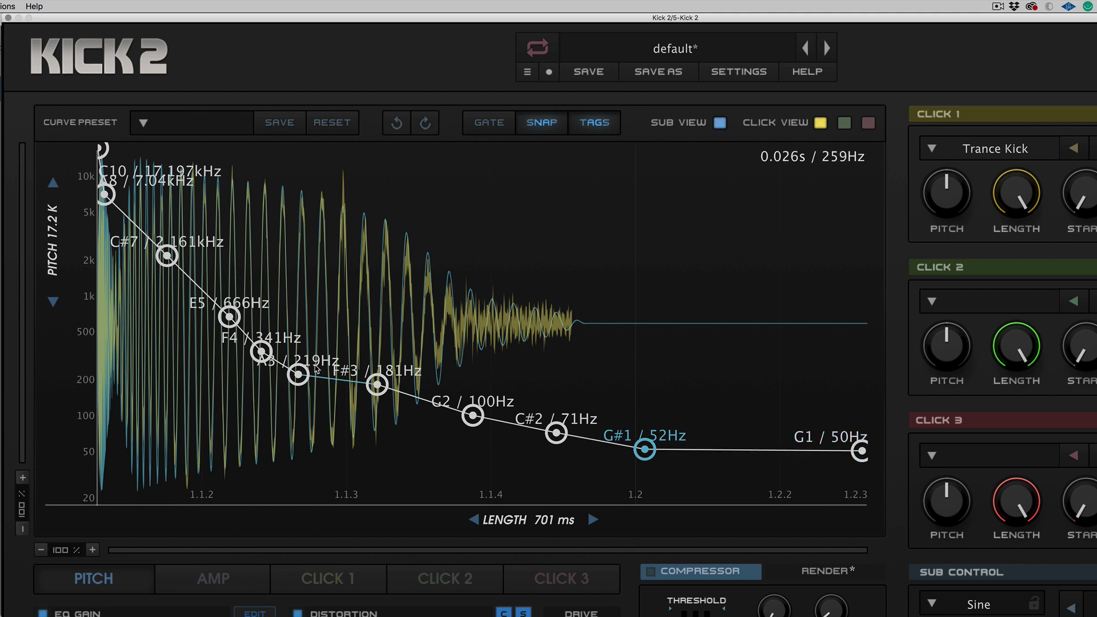
pyautogui.click(542, 122)
pyautogui.click(594, 123)
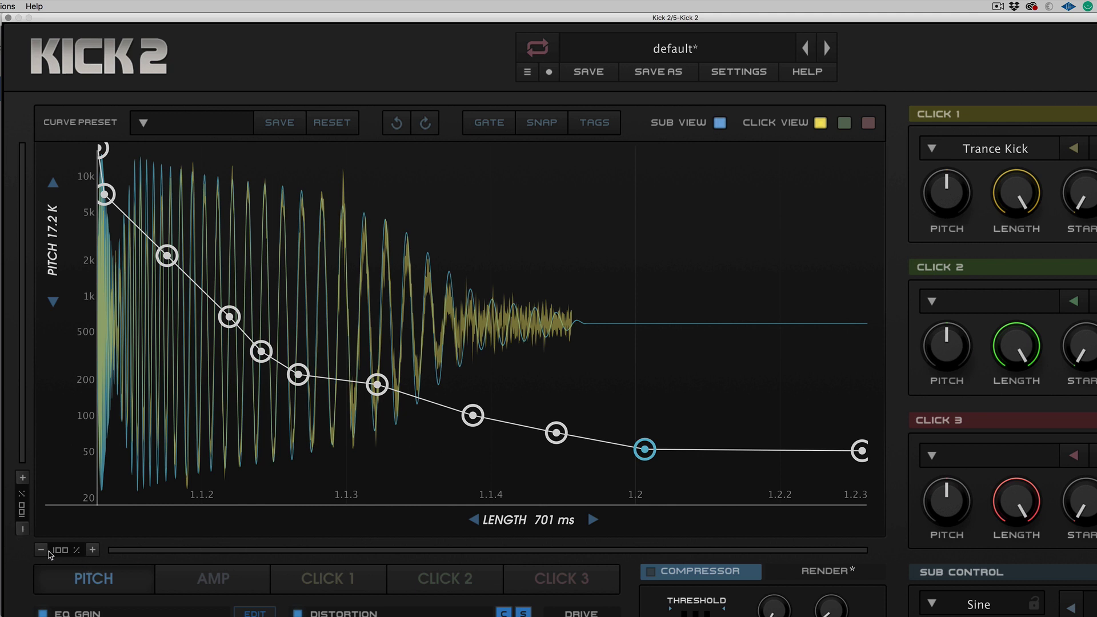
pyautogui.moveTo(60, 553); pyautogui.dragTo(450, 583)
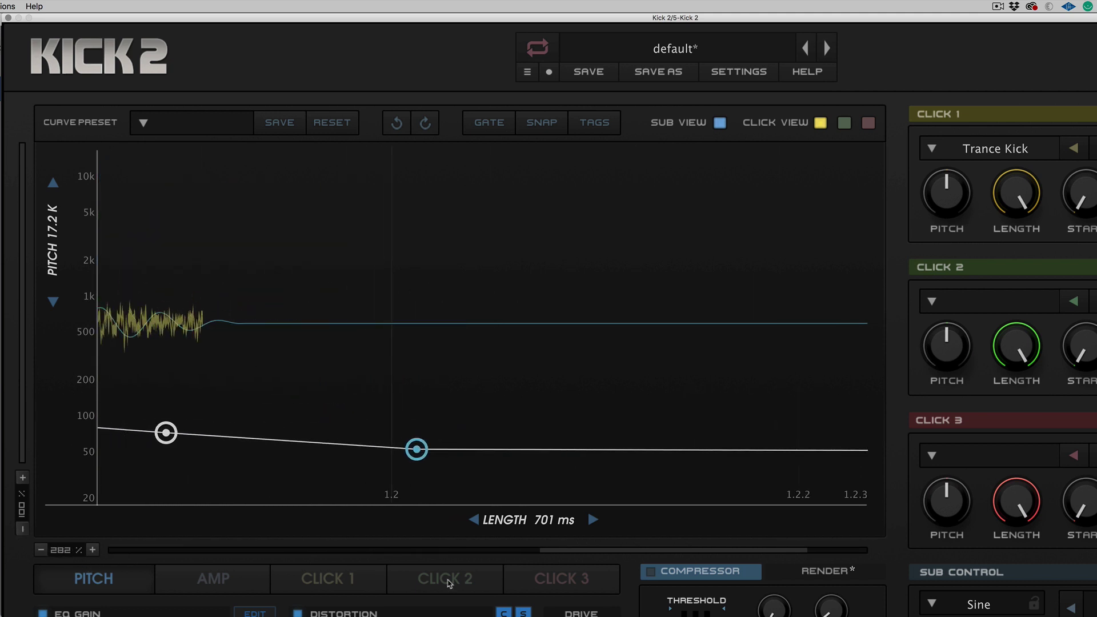
pyautogui.moveTo(560, 551); pyautogui.dragTo(123, 556)
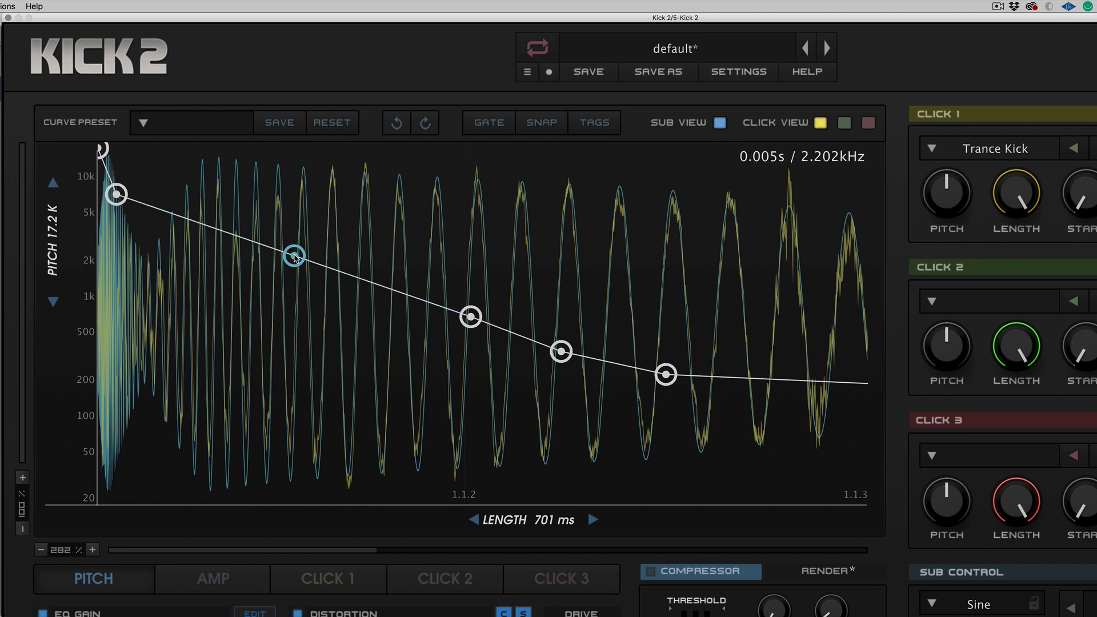
# Lower and shift earlier the sub's early pitch points (about 1.42 kHz, 616 Hz, 200 Hz), then zoom back to 100%
pyautogui.moveTo(294, 256); pyautogui.dragTo(278, 280)
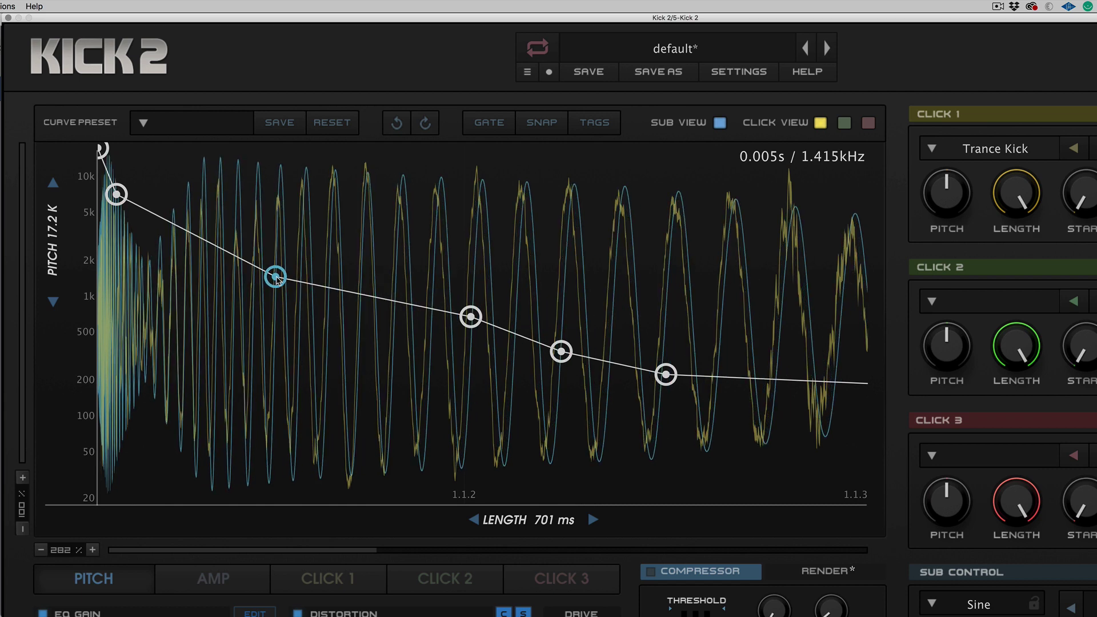
pyautogui.moveTo(277, 279); pyautogui.dragTo(276, 279)
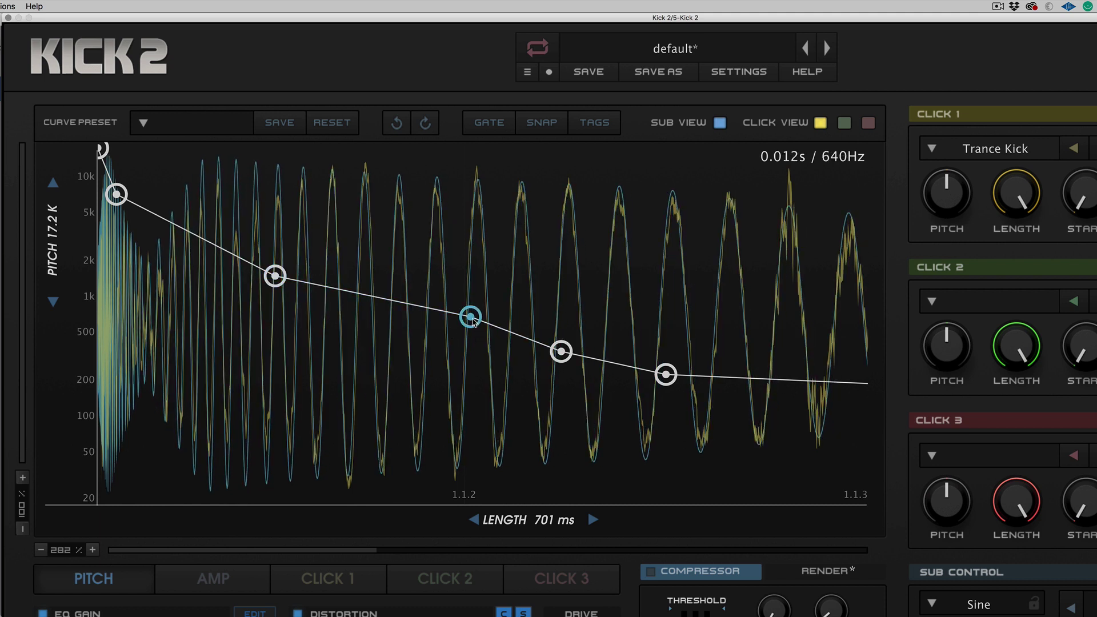
pyautogui.moveTo(473, 321); pyautogui.dragTo(473, 323)
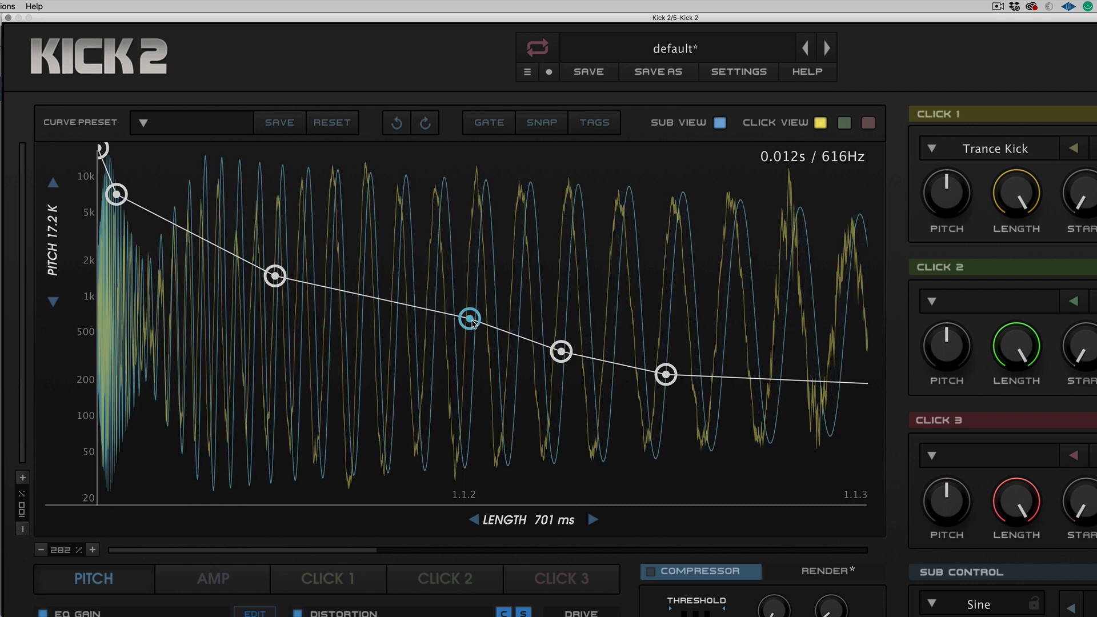
pyautogui.moveTo(472, 323); pyautogui.dragTo(455, 328)
pyautogui.moveTo(278, 281); pyautogui.dragTo(274, 276)
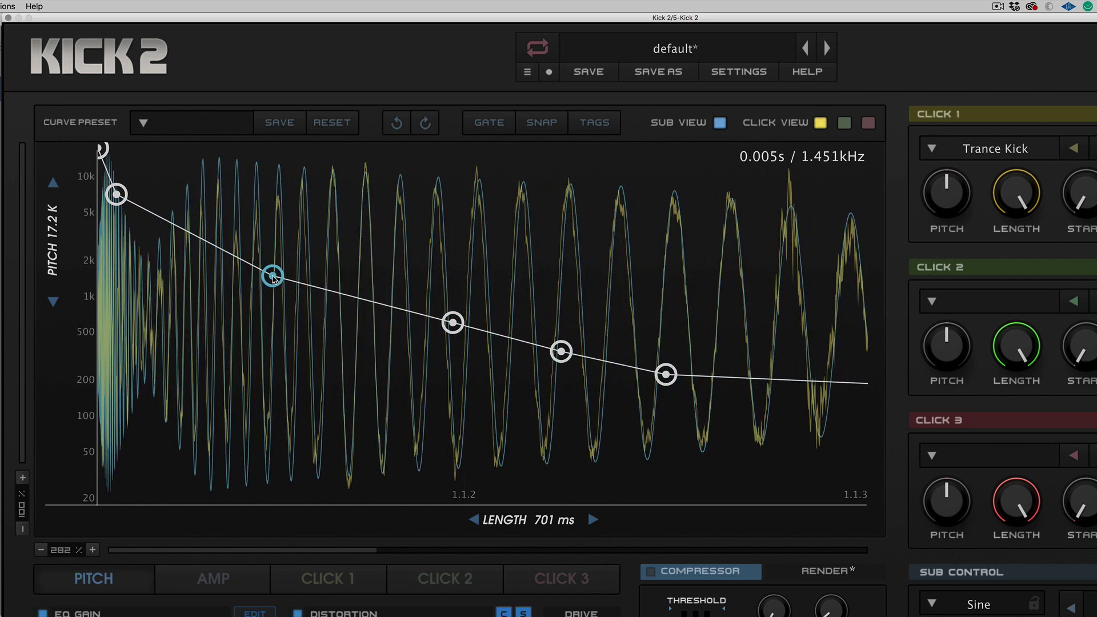
pyautogui.moveTo(666, 375); pyautogui.dragTo(669, 374)
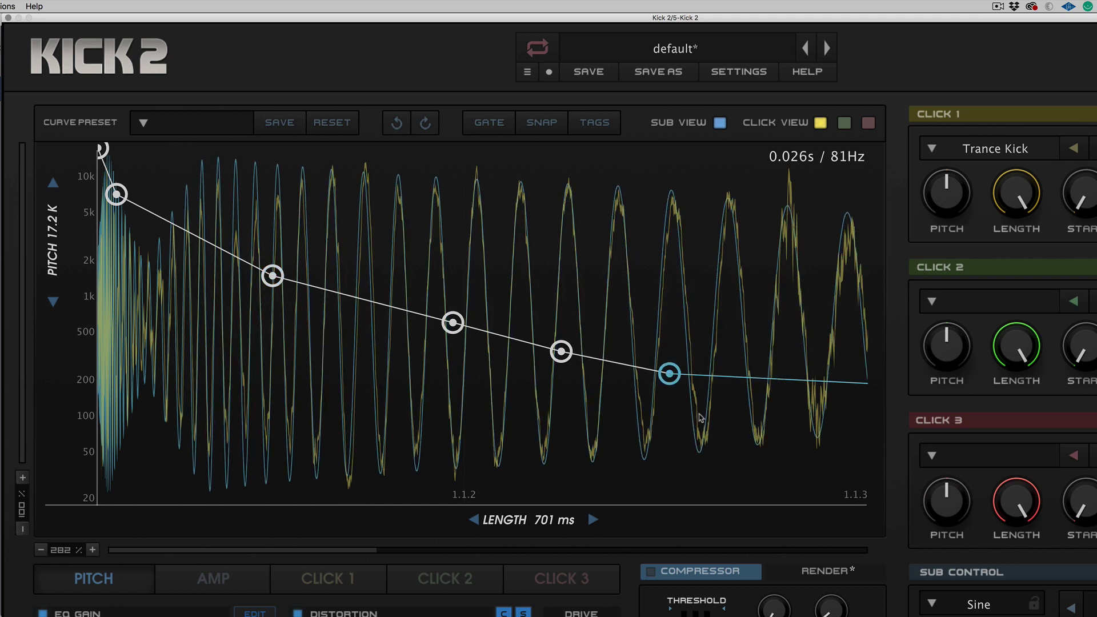
pyautogui.doubleClick(61, 550)
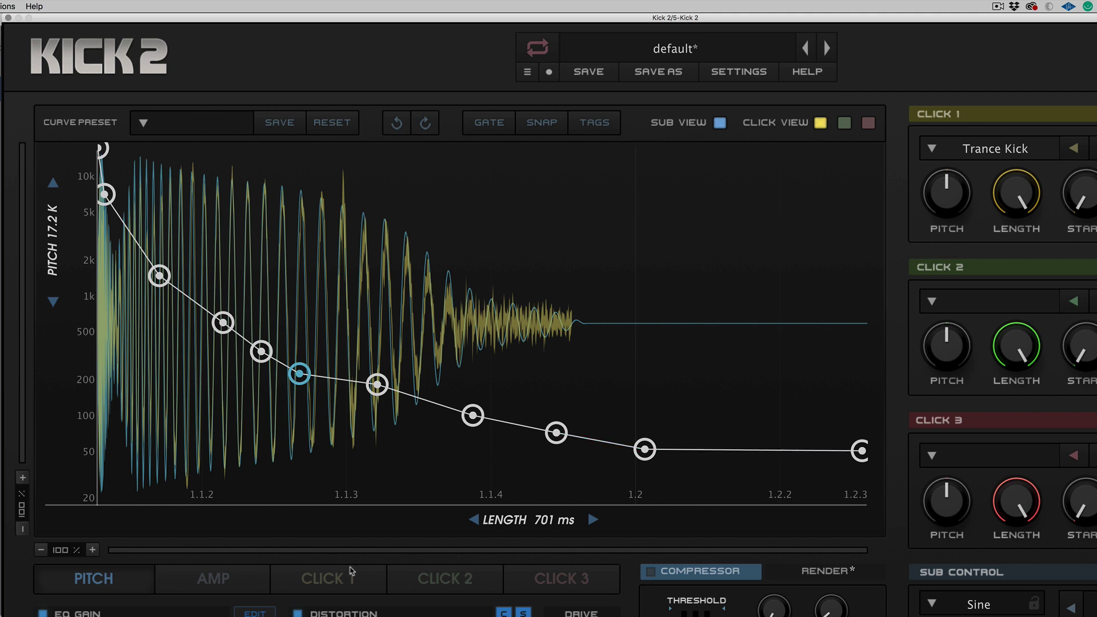
# Drop the Click 1 curve's end to zero and bend it down for a fast fade, then show the AMP envelope
pyautogui.click(328, 578)
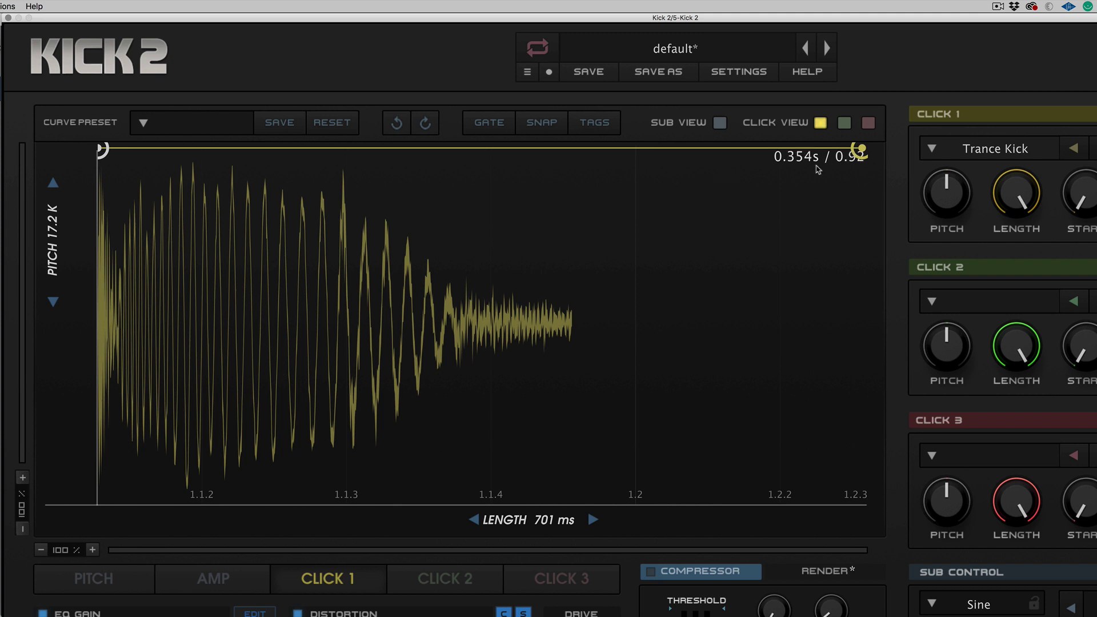
pyautogui.moveTo(818, 170); pyautogui.dragTo(811, 502)
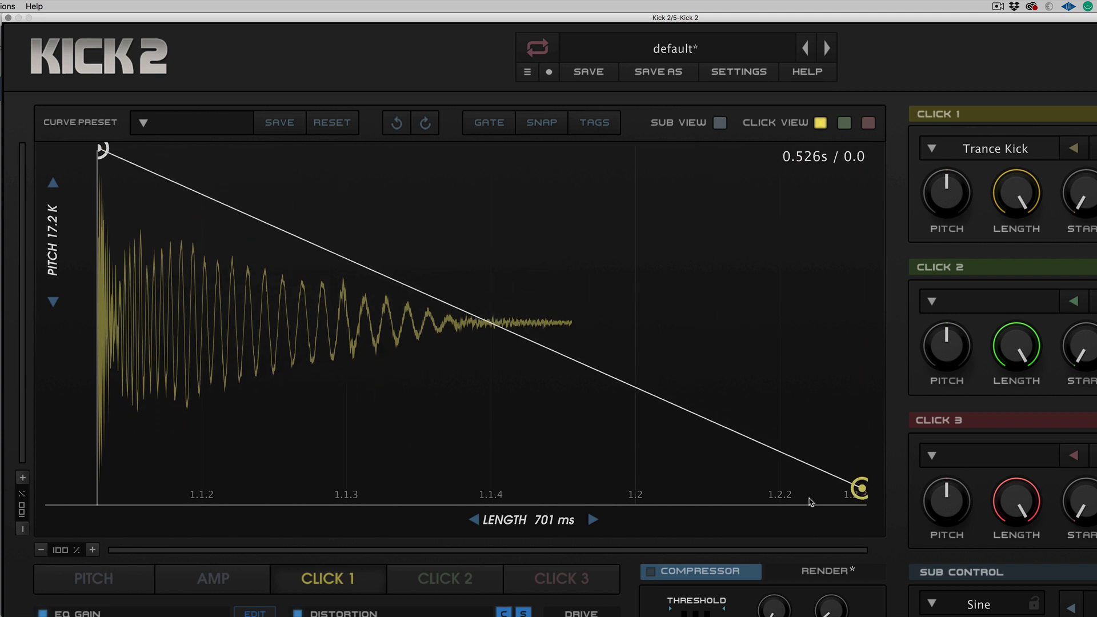
pyautogui.moveTo(711, 435); pyautogui.dragTo(492, 524)
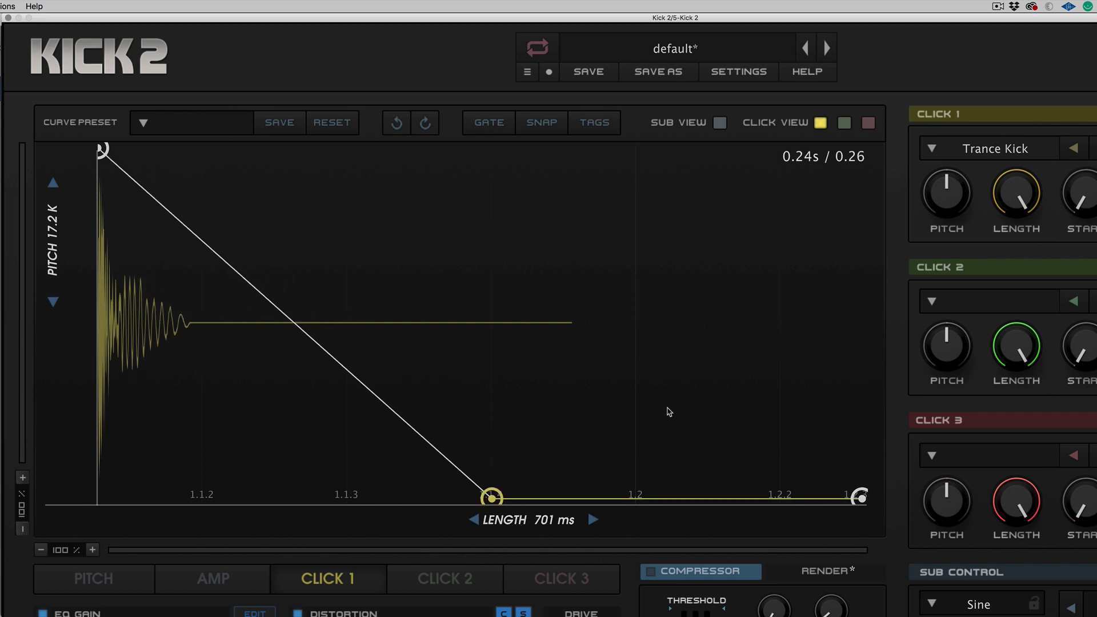
pyautogui.click(212, 579)
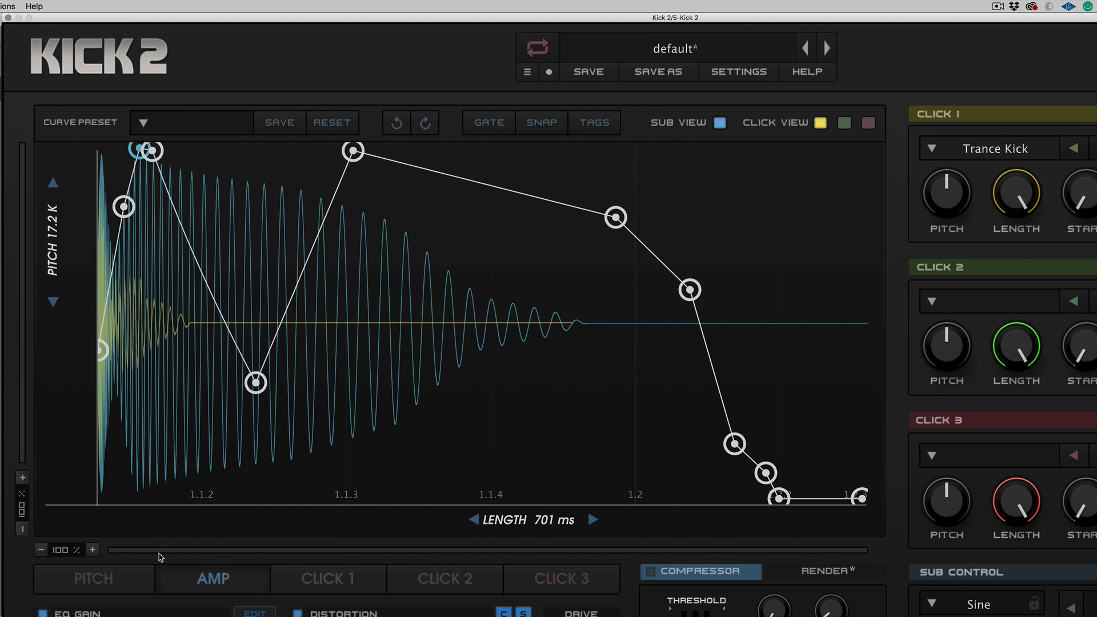
# Zoom in on the amp envelope and pull its early level and peak points down
pyautogui.moveTo(54, 557); pyautogui.dragTo(64, 536)
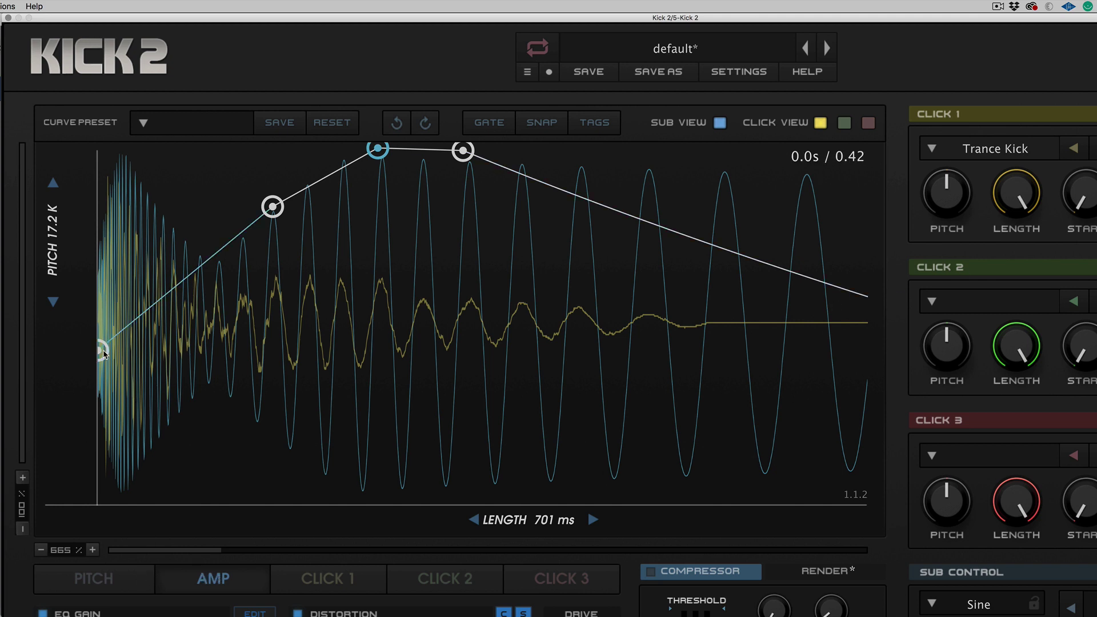
pyautogui.moveTo(104, 355); pyautogui.dragTo(104, 470)
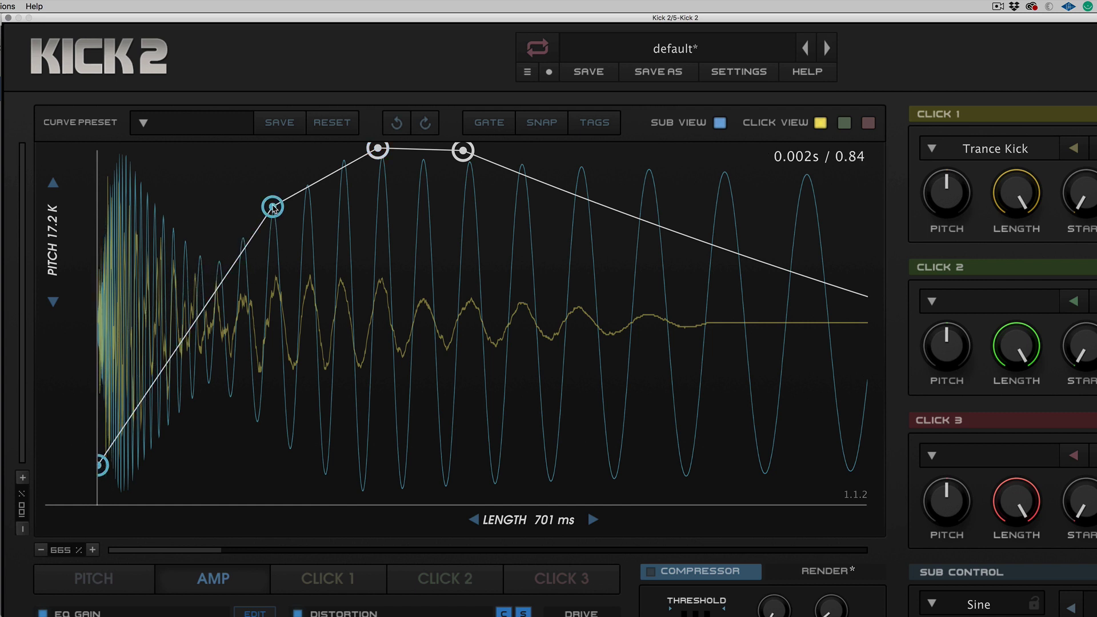
pyautogui.moveTo(273, 208); pyautogui.dragTo(298, 265)
pyautogui.moveTo(375, 153); pyautogui.dragTo(400, 239)
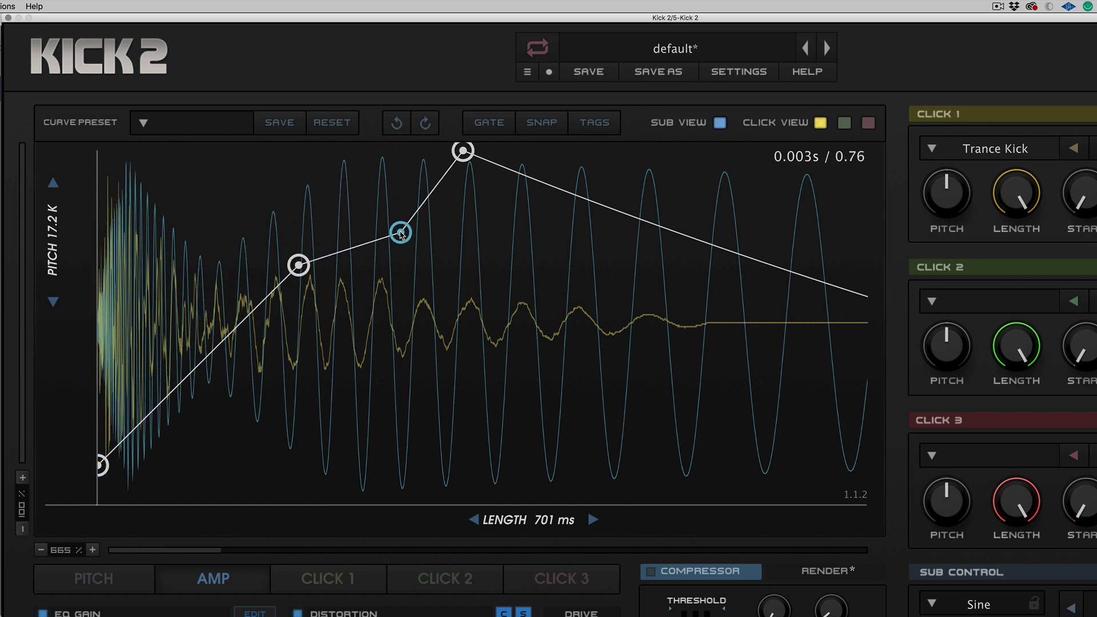
pyautogui.moveTo(462, 156); pyautogui.dragTo(492, 287)
pyautogui.moveTo(405, 237); pyautogui.dragTo(401, 282)
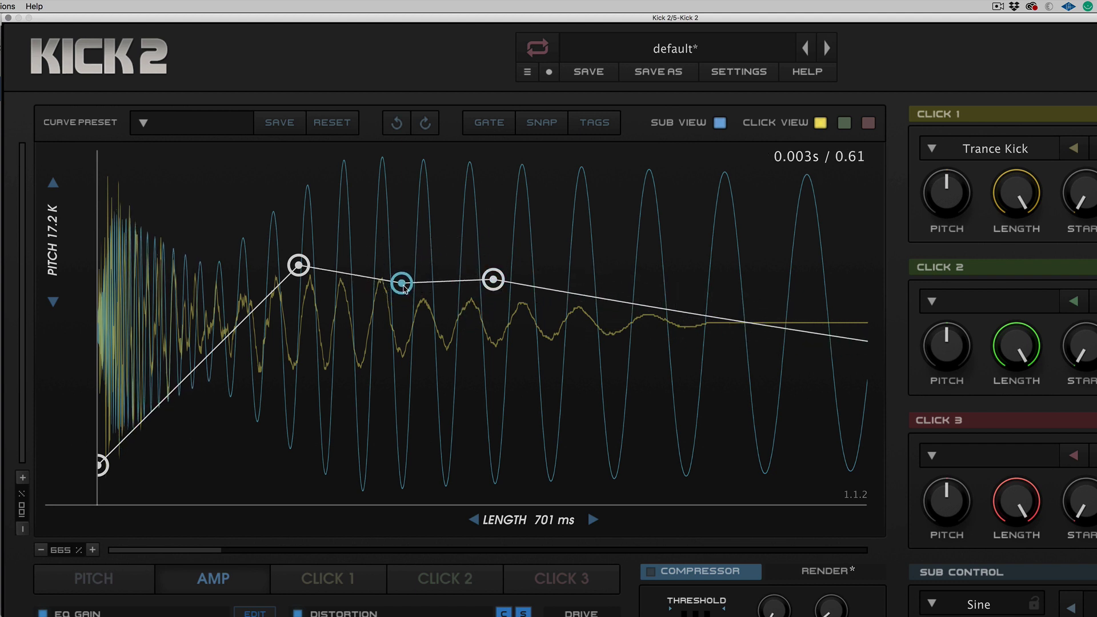
# Lower the remaining points further and delete two extra points, leaving a slow linear rise
pyautogui.moveTo(298, 264); pyautogui.dragTo(289, 309)
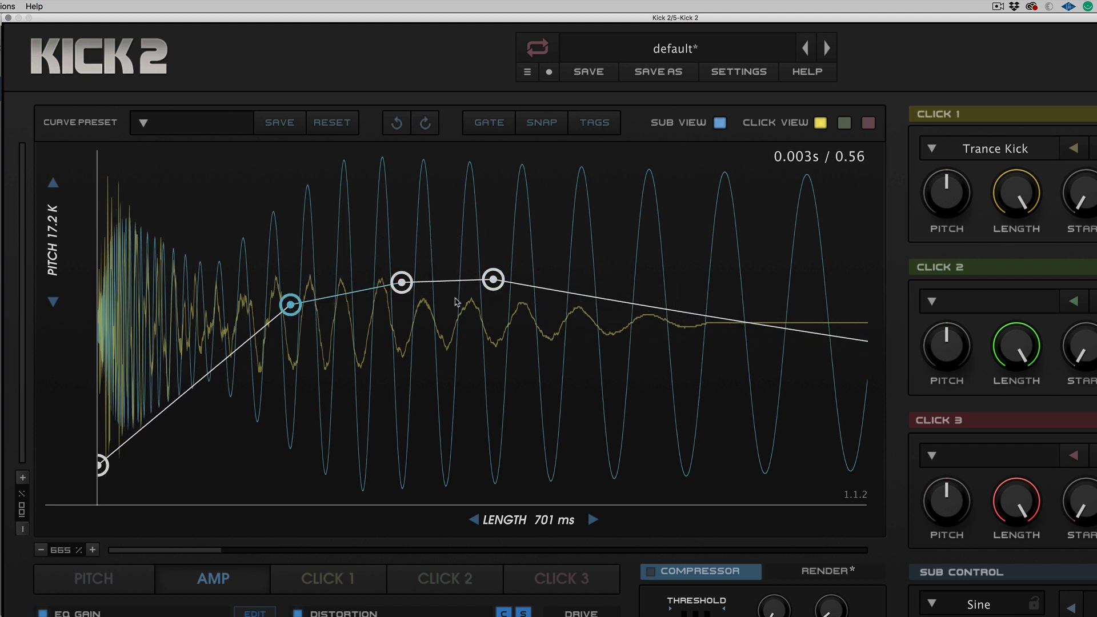
pyautogui.moveTo(493, 283); pyautogui.dragTo(495, 331)
pyautogui.moveTo(402, 282); pyautogui.dragTo(411, 321)
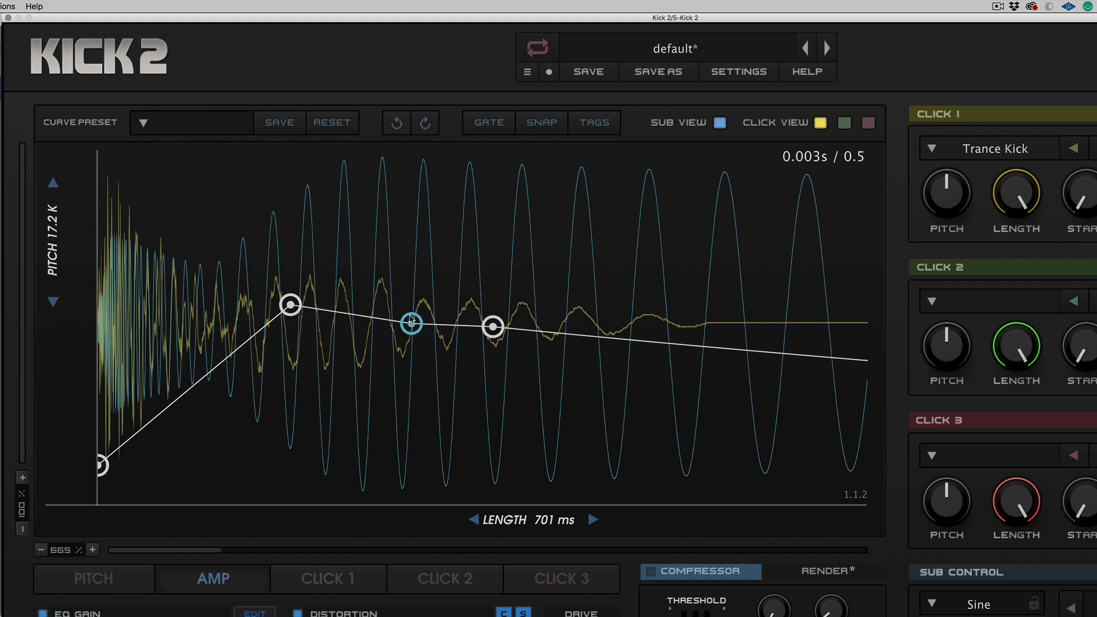
pyautogui.doubleClick(412, 321)
pyautogui.doubleClick(291, 305)
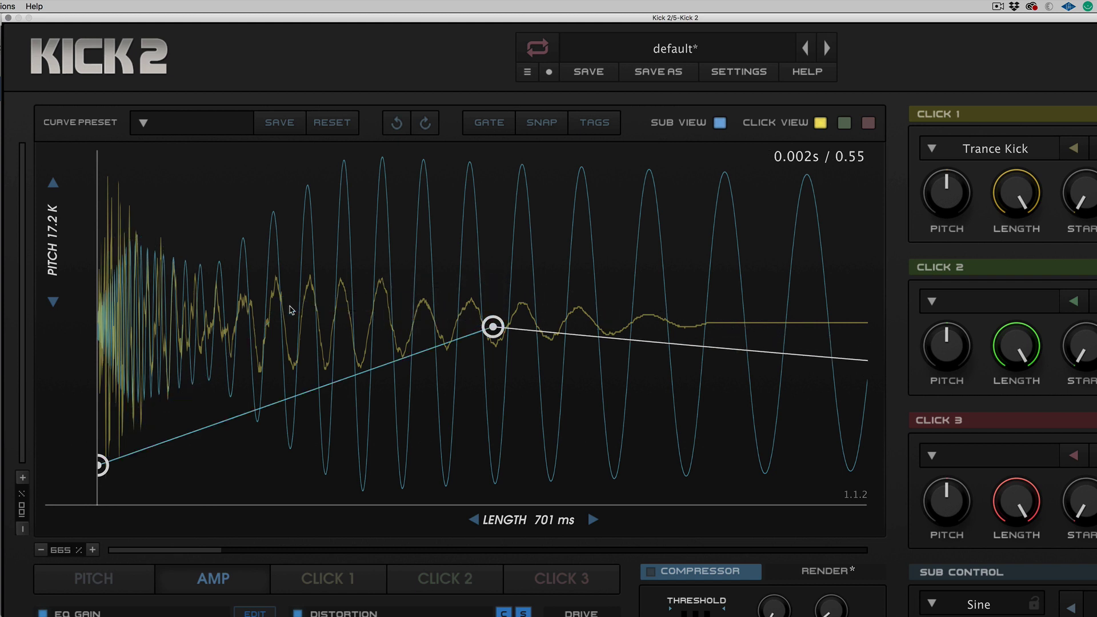
pyautogui.moveTo(493, 327); pyautogui.dragTo(487, 402)
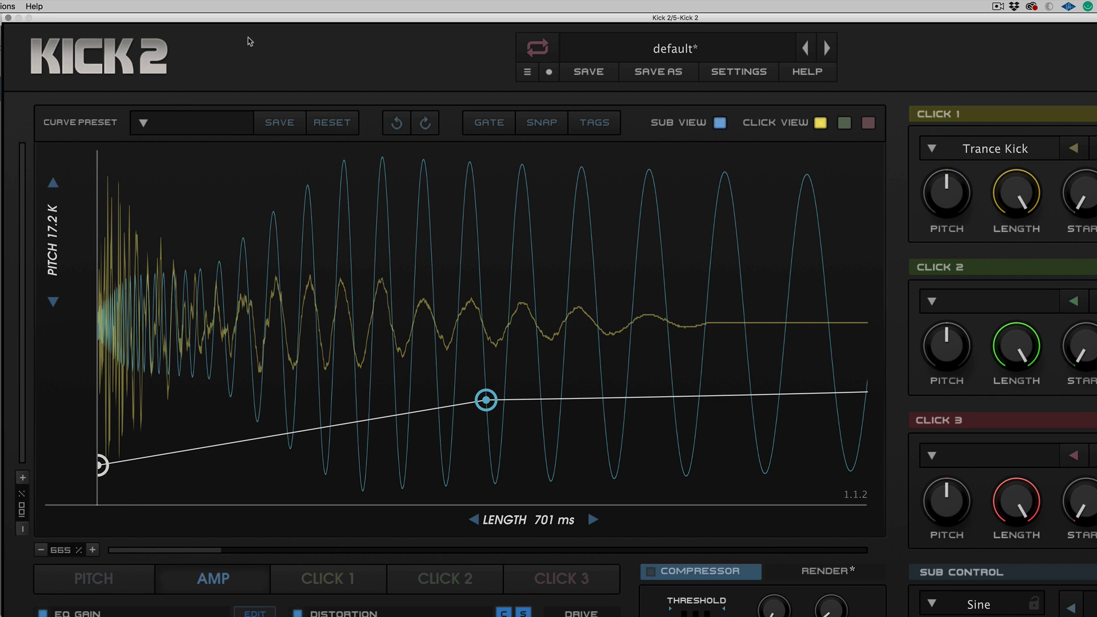
# Set the Kick 2 GUI size to 150%, then solo Click 1 and then the Sub to audition them
pyautogui.click(739, 71)
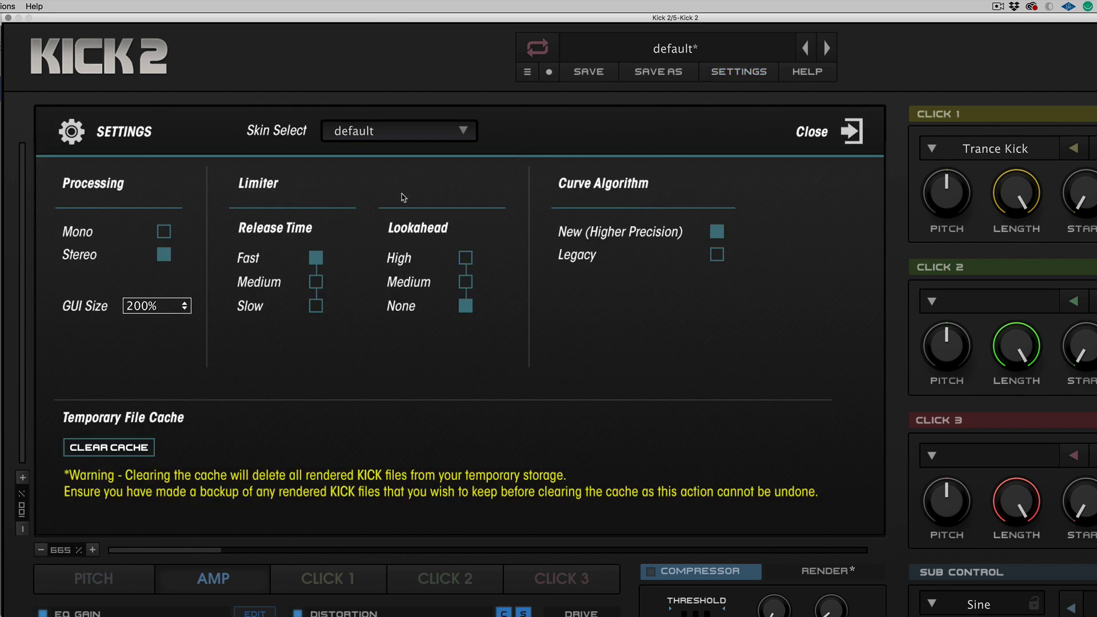
pyautogui.click(157, 306)
pyautogui.click(154, 387)
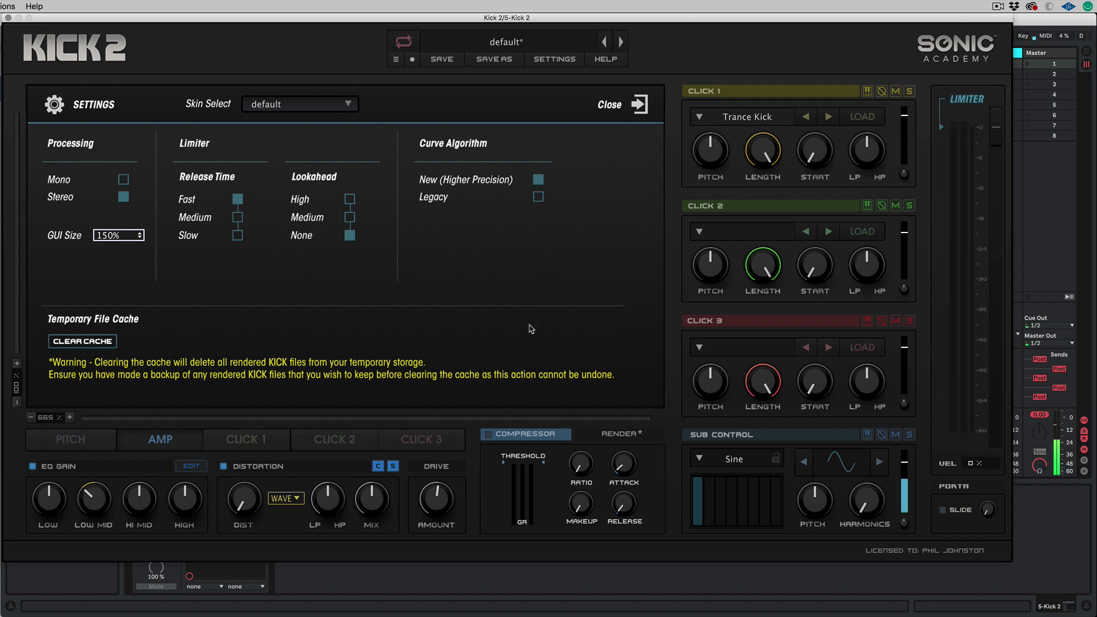
pyautogui.click(639, 106)
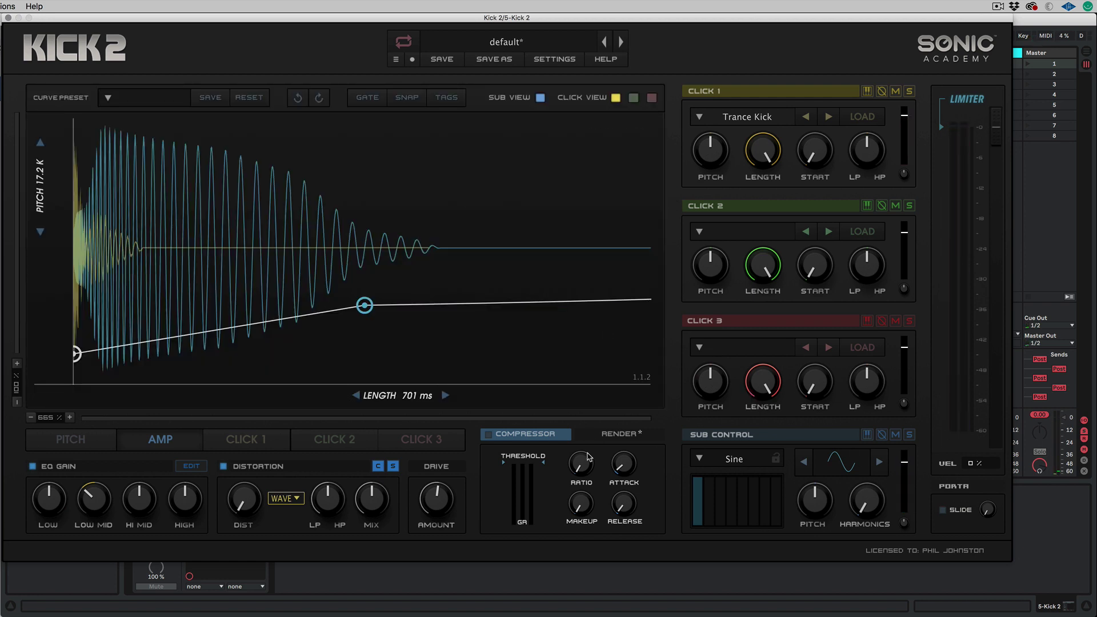
pyautogui.click(909, 91)
pyautogui.click(909, 435)
# Show the sub's pitch envelope with TAGS labels and SNAP to notes enabled
pyautogui.click(101, 436)
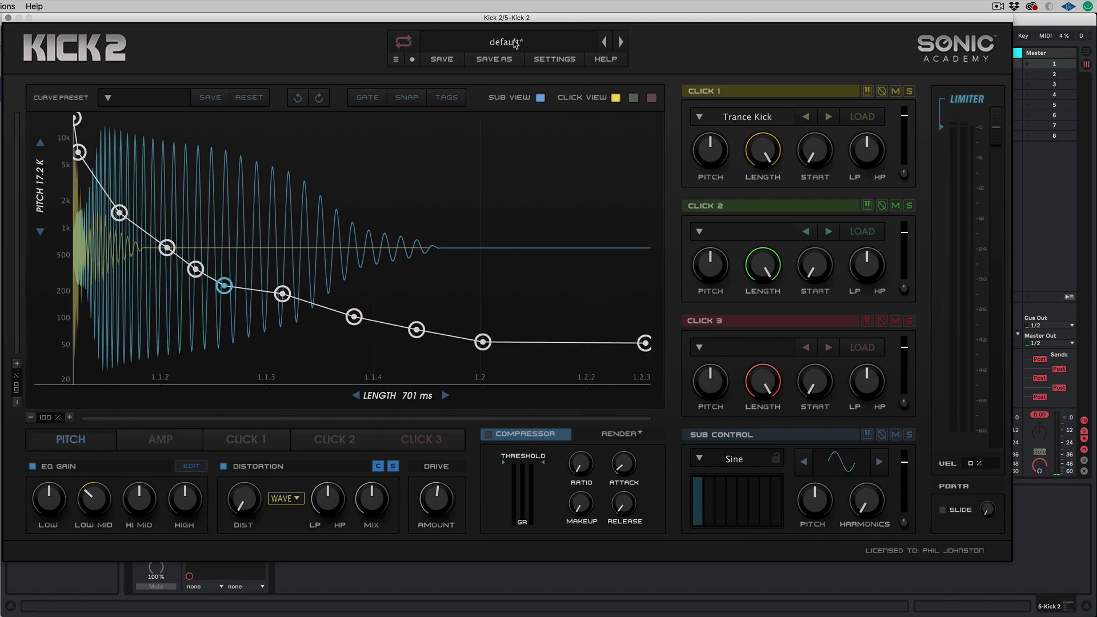
pyautogui.click(375, 103)
pyautogui.click(446, 97)
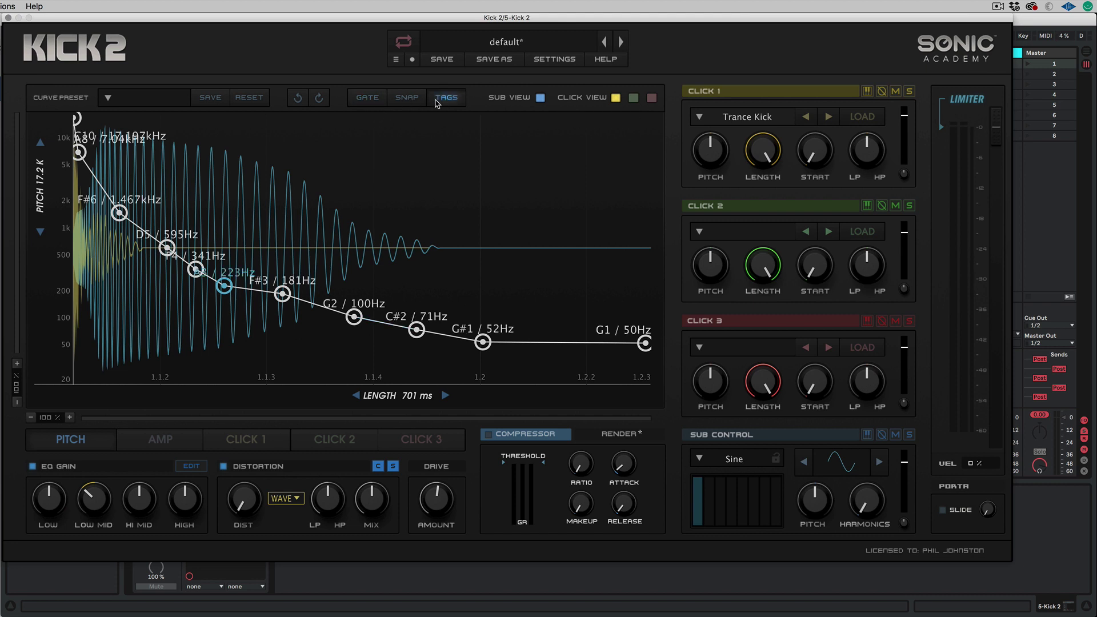
pyautogui.click(407, 97)
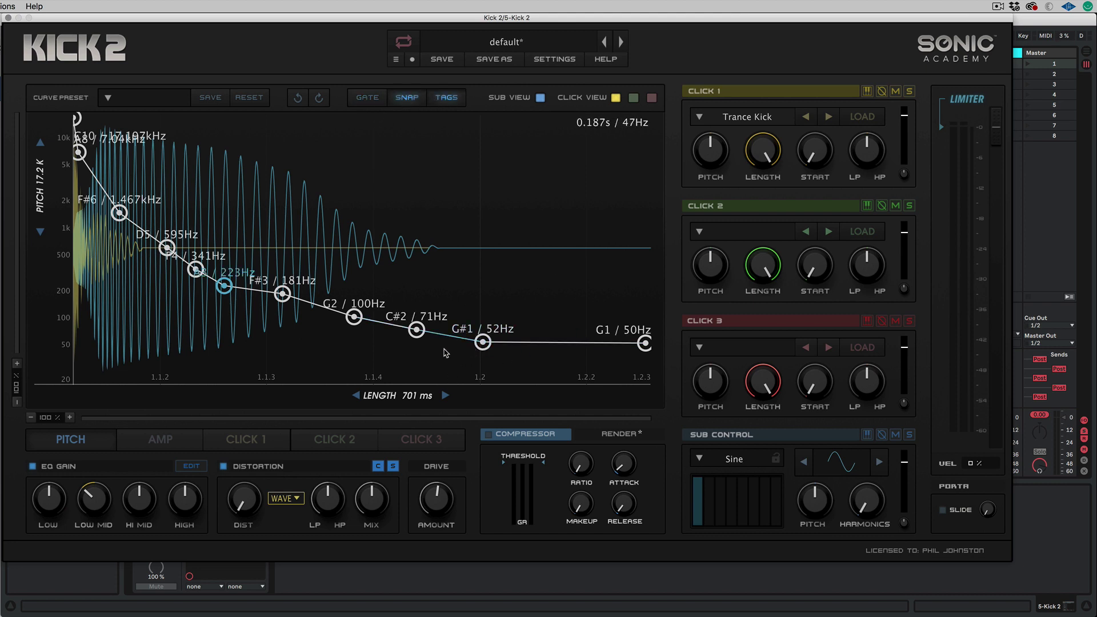
# Move the last two pitch points so the tail holds at A1 / 55 Hz
pyautogui.click(484, 342)
pyautogui.moveTo(483, 345); pyautogui.dragTo(484, 346)
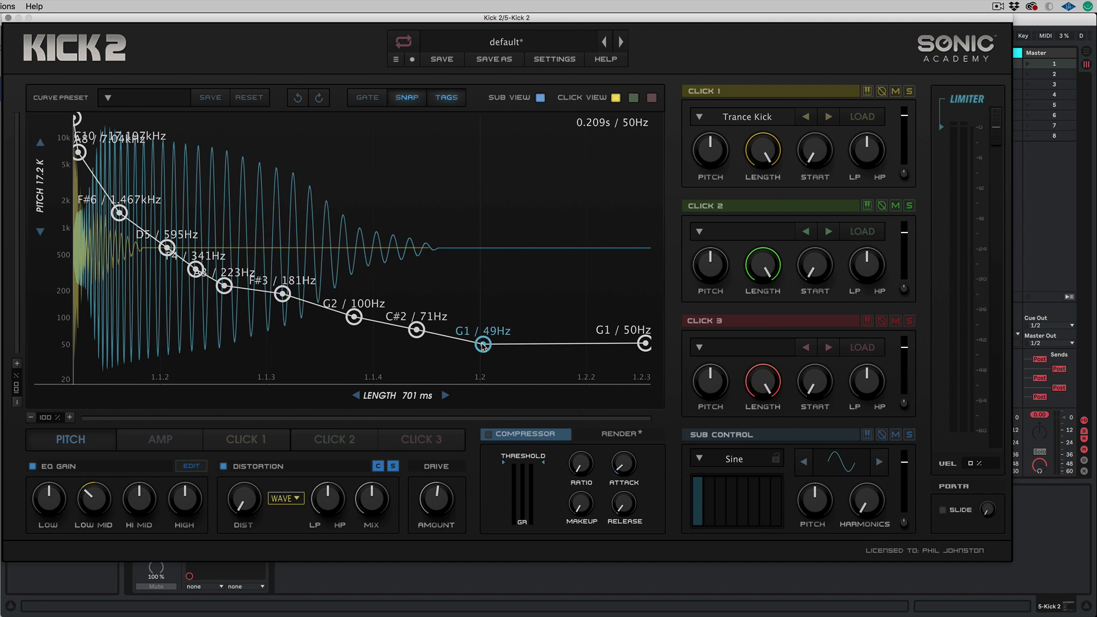
pyautogui.moveTo(644, 344); pyautogui.dragTo(645, 347)
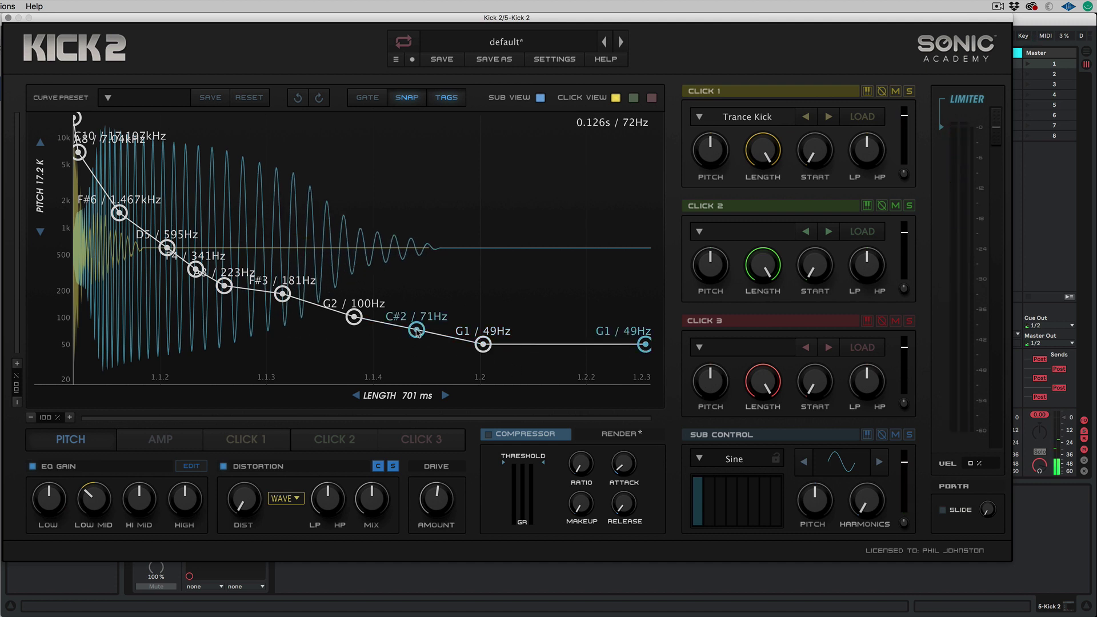
pyautogui.moveTo(482, 344); pyautogui.dragTo(449, 345)
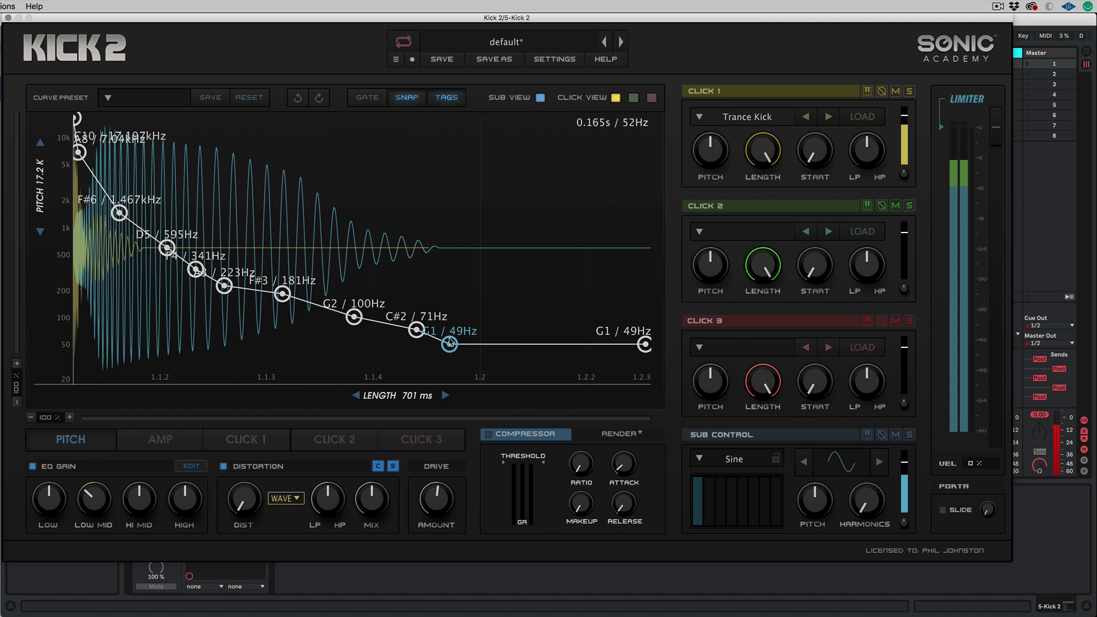
pyautogui.moveTo(451, 343); pyautogui.dragTo(450, 339)
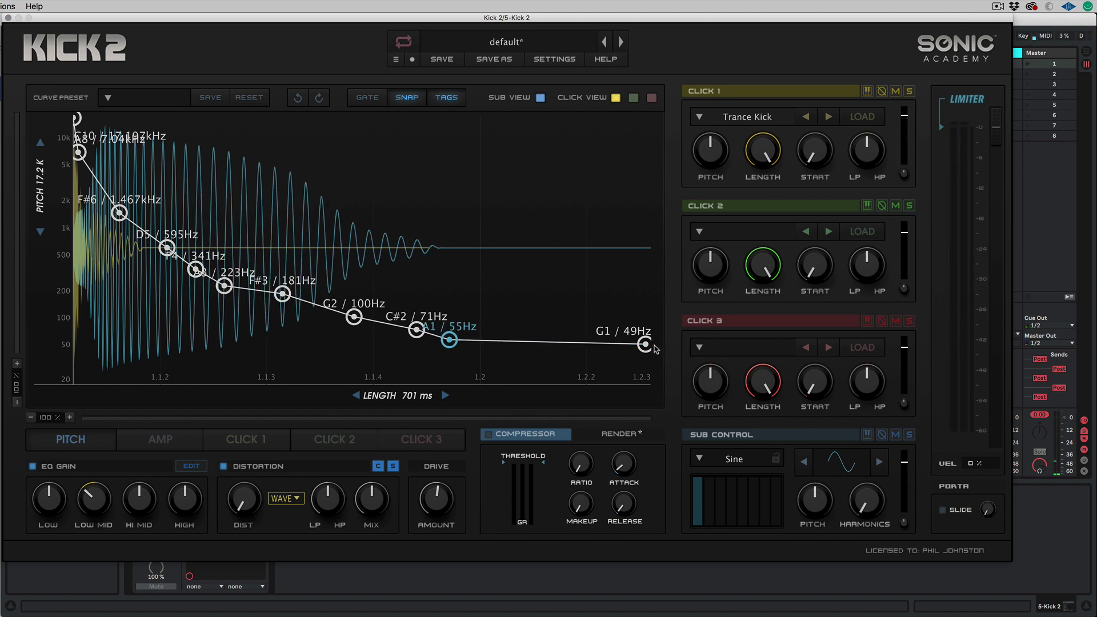
pyautogui.moveTo(645, 344); pyautogui.dragTo(646, 340)
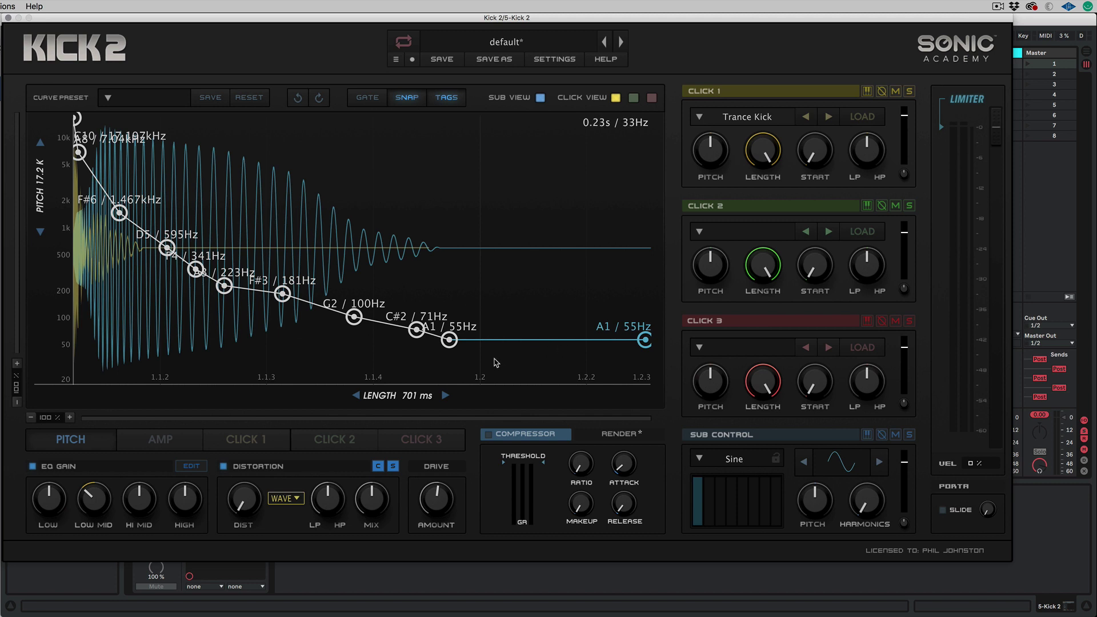
pyautogui.click(285, 498)
# Select TAPE distortion with MIX turned right up and DIST at about 12%
pyautogui.click(293, 563)
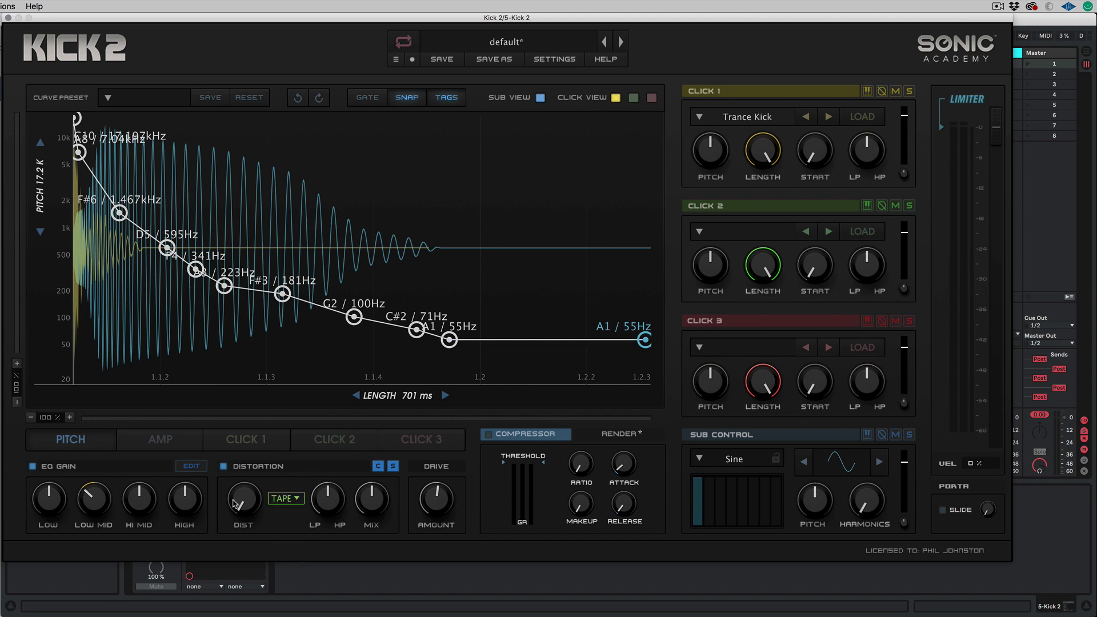
pyautogui.moveTo(243, 499); pyautogui.dragTo(245, 454)
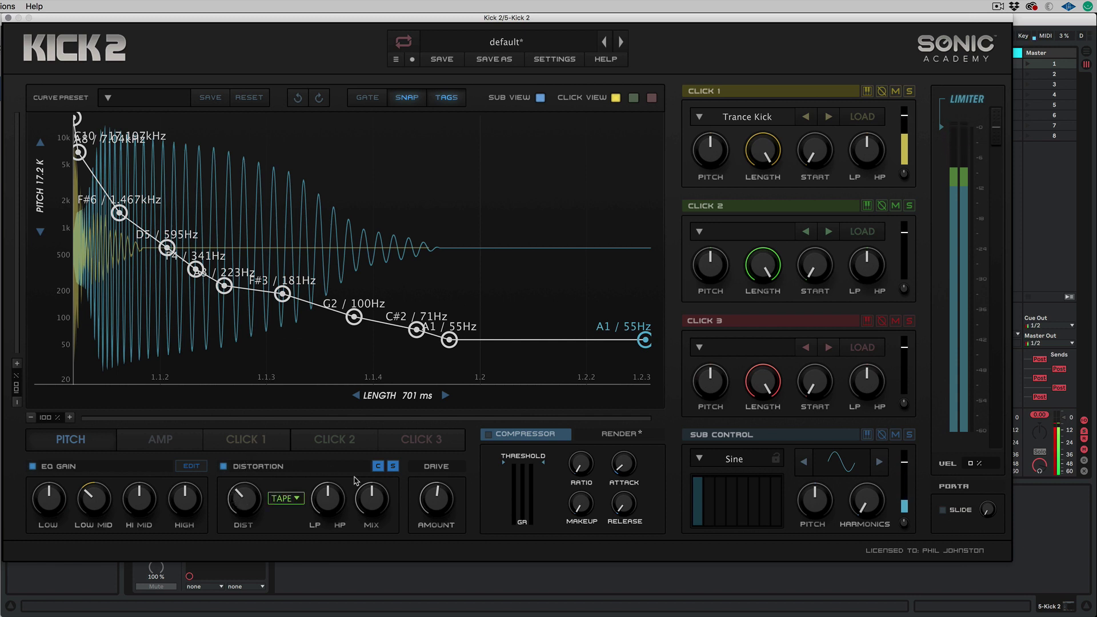
pyautogui.moveTo(383, 494); pyautogui.dragTo(383, 478)
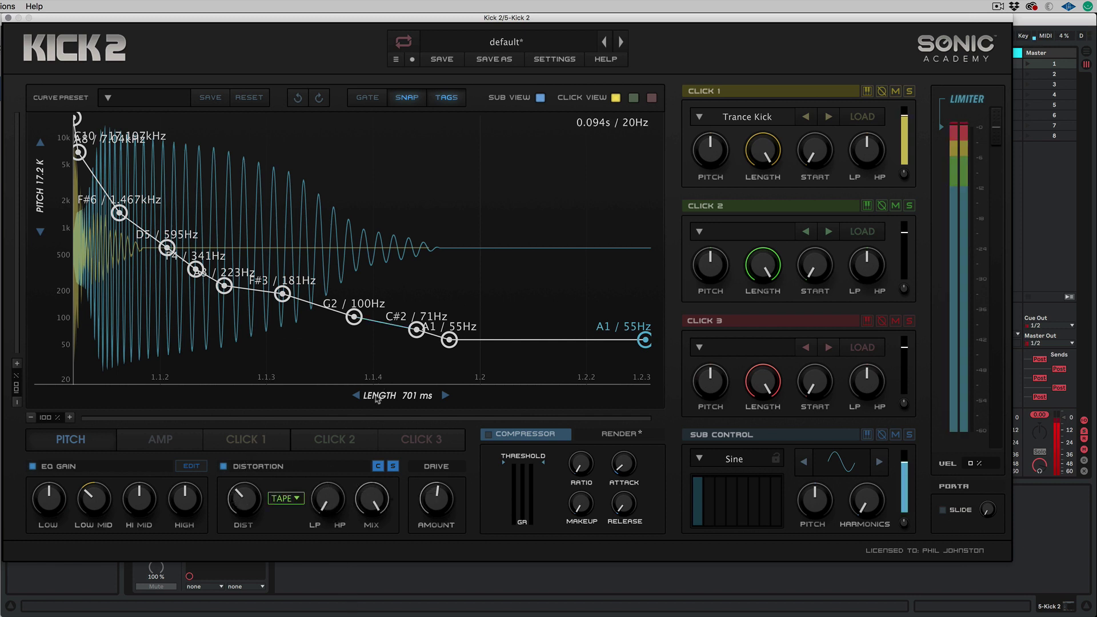
pyautogui.moveTo(231, 511); pyautogui.dragTo(234, 526)
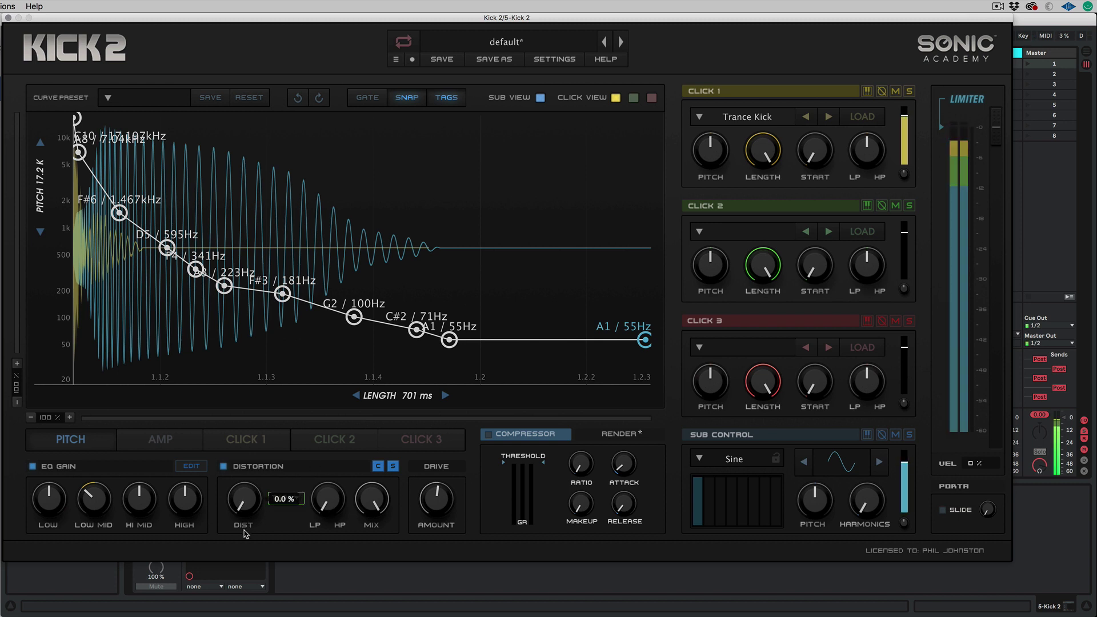
pyautogui.moveTo(243, 504); pyautogui.dragTo(247, 510)
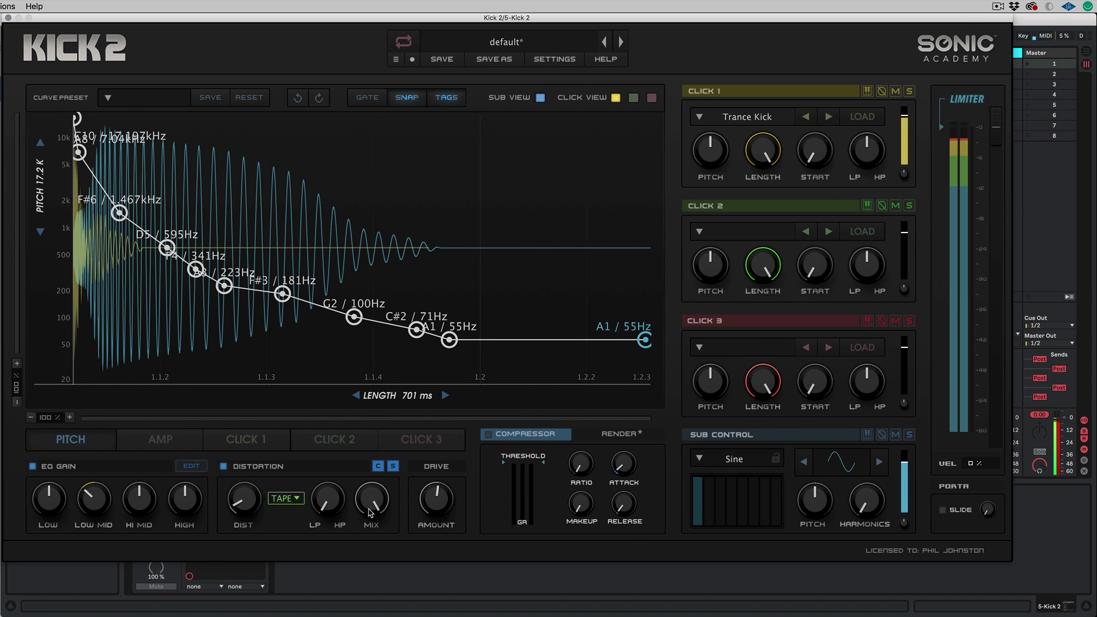
pyautogui.click(191, 466)
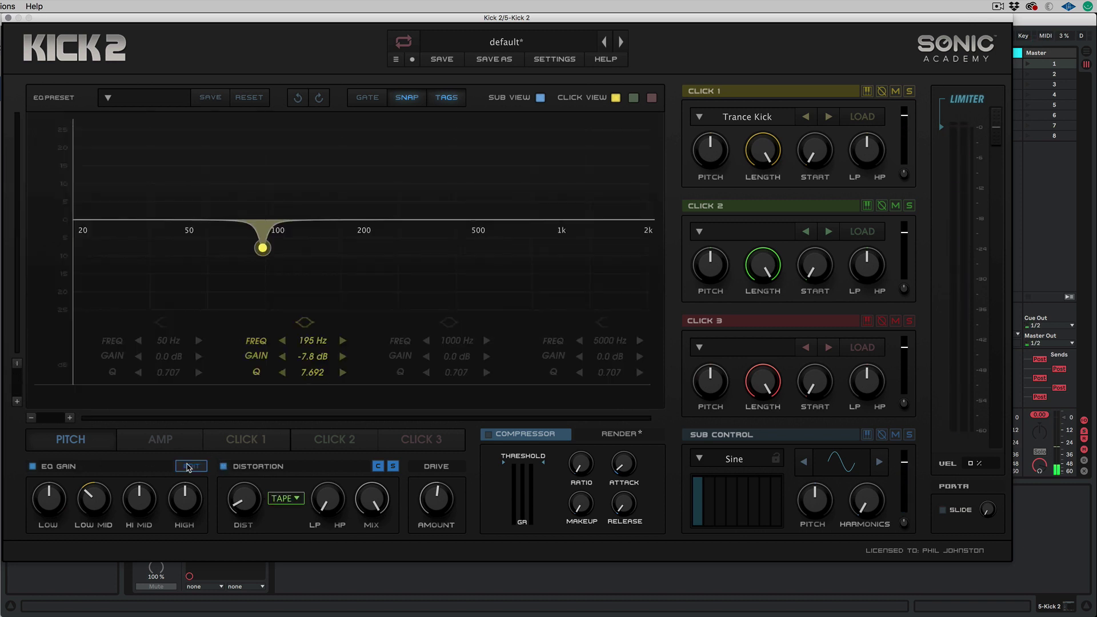
pyautogui.click(189, 467)
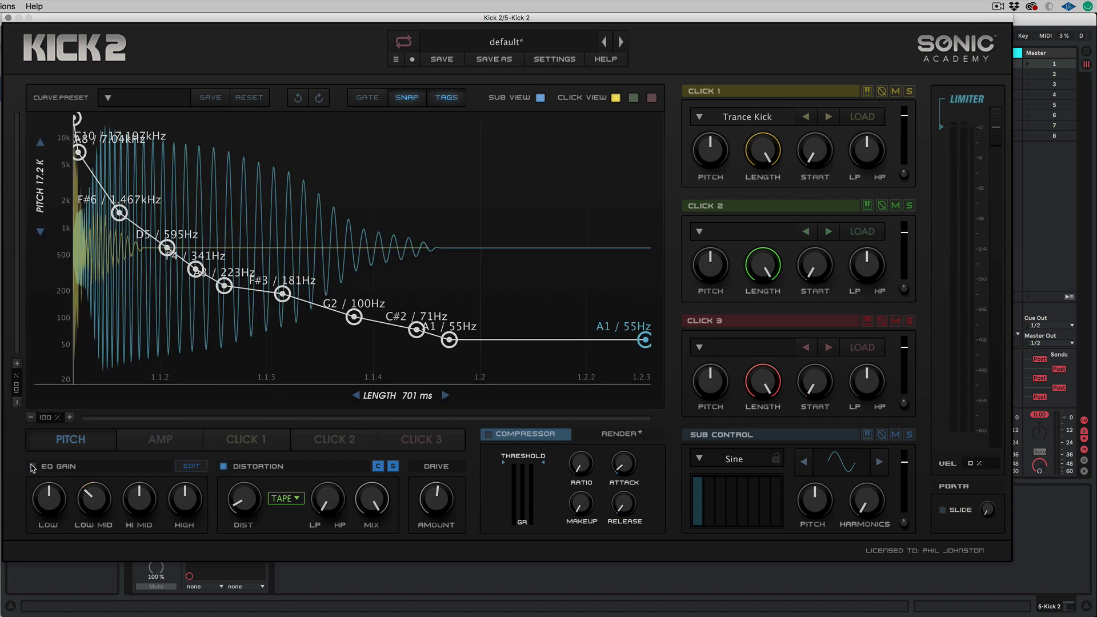